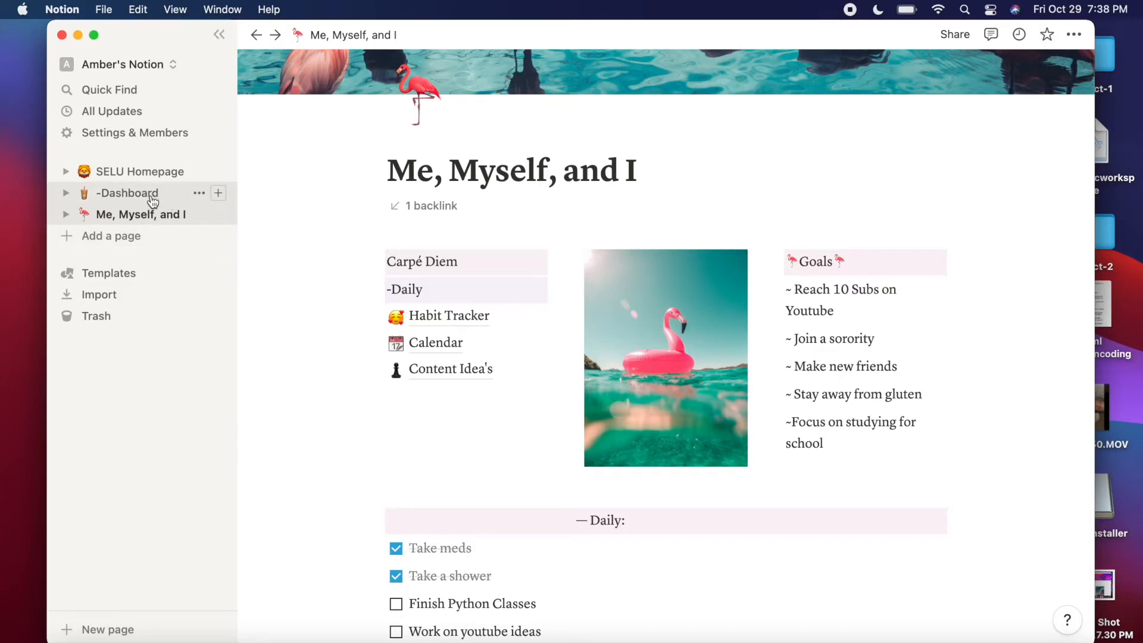
Step: Add a new page to the workspace and title it "Example Page"
left_click(132, 242)
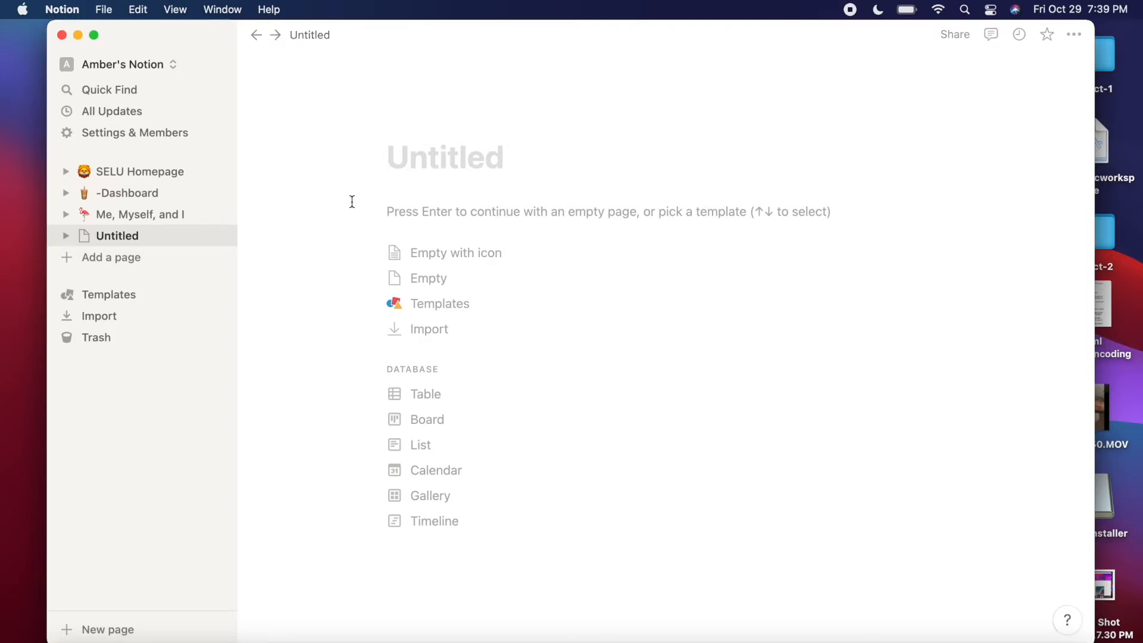
type("Exam")
type("p")
key("BackSpace")
type("mple Page")
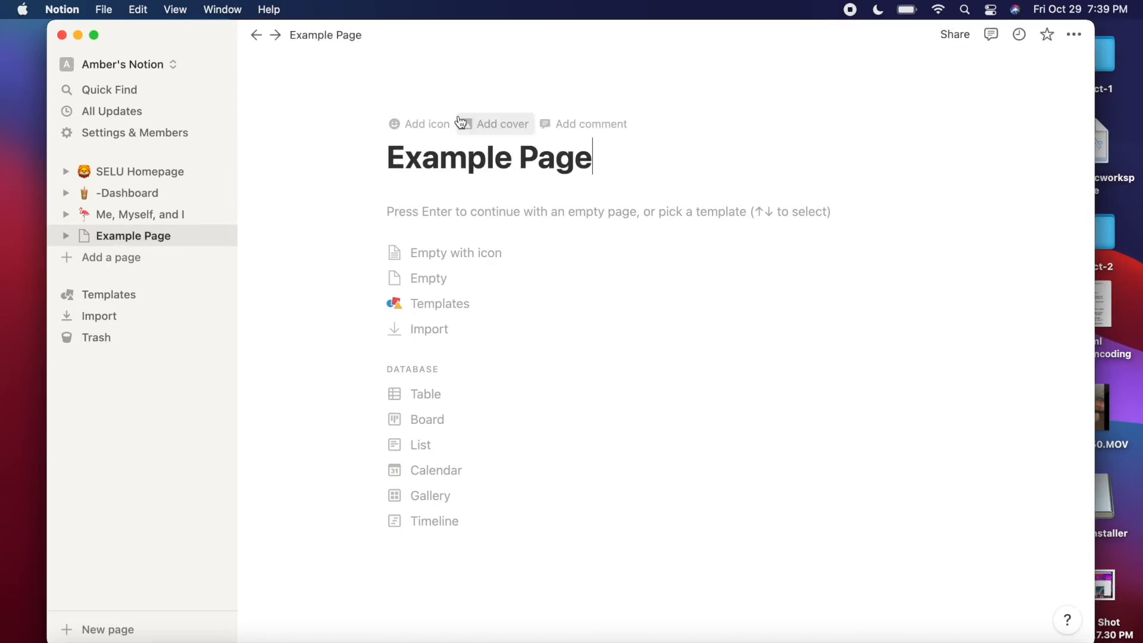
Step: Add an icon to the page and change it to the flamingo emoji
left_click(421, 125)
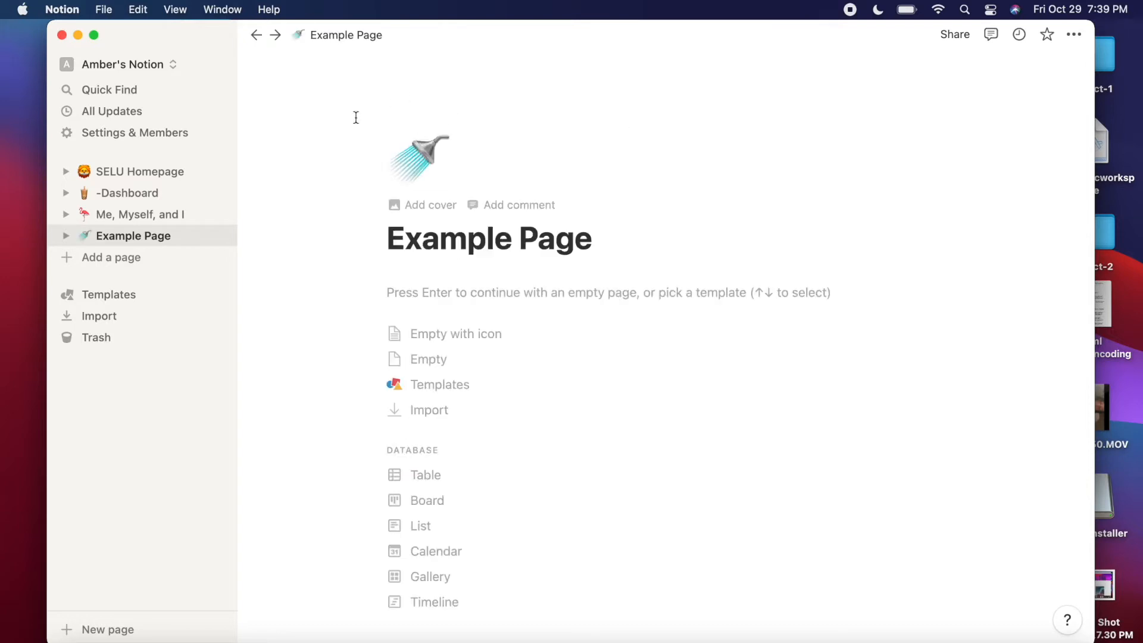
left_click(418, 156)
scroll(396, 406, "down", 5)
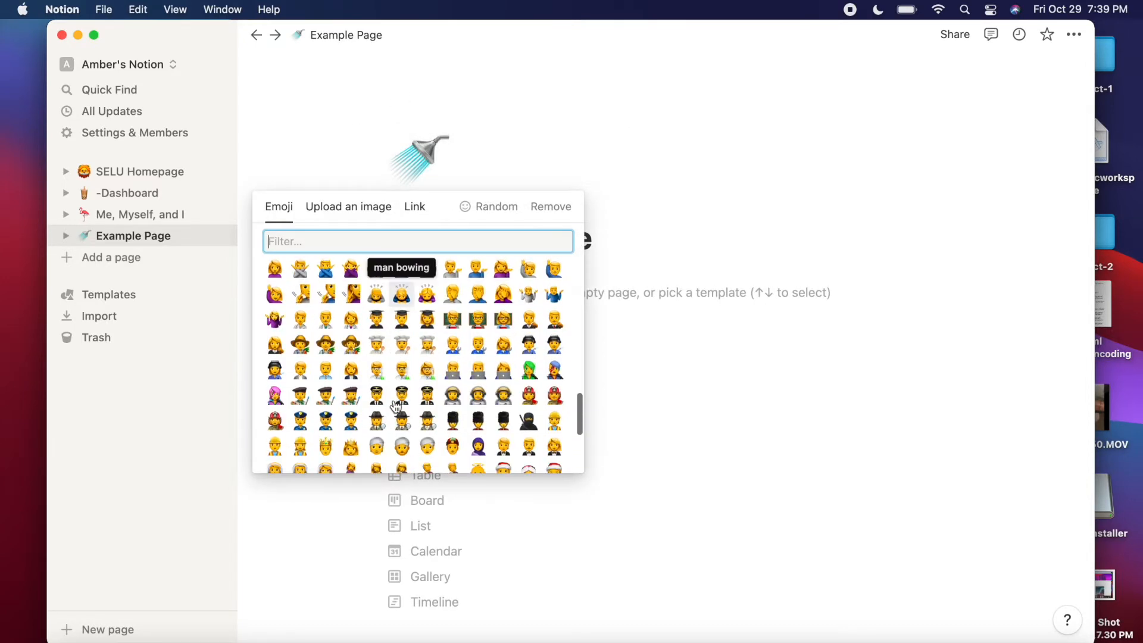
scroll(396, 407, "up", 10)
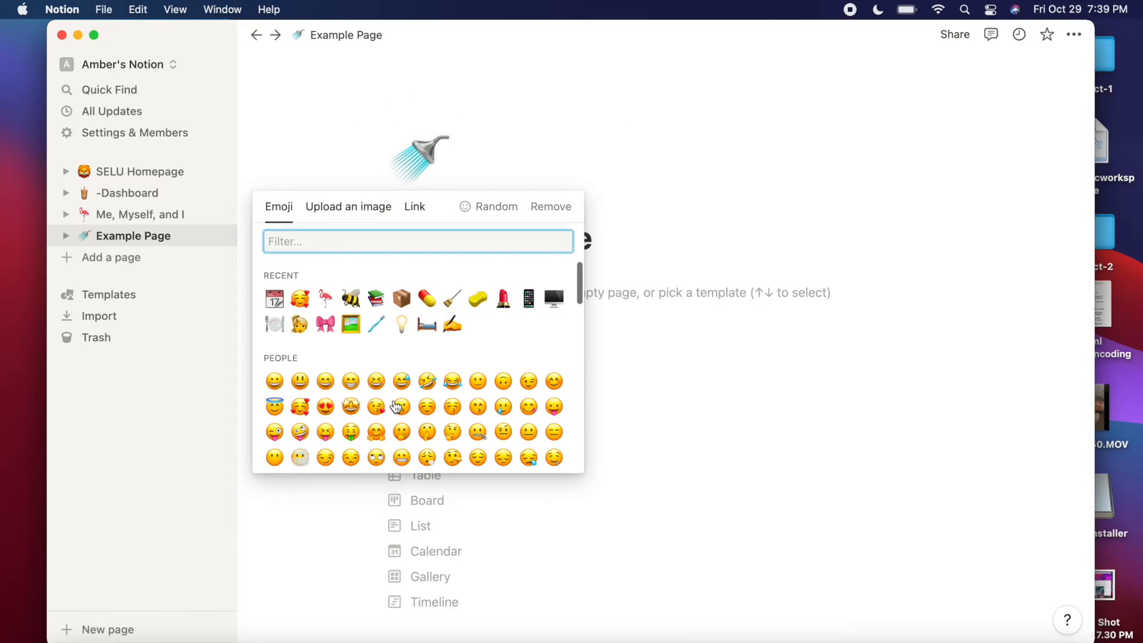
left_click(351, 215)
left_click(406, 216)
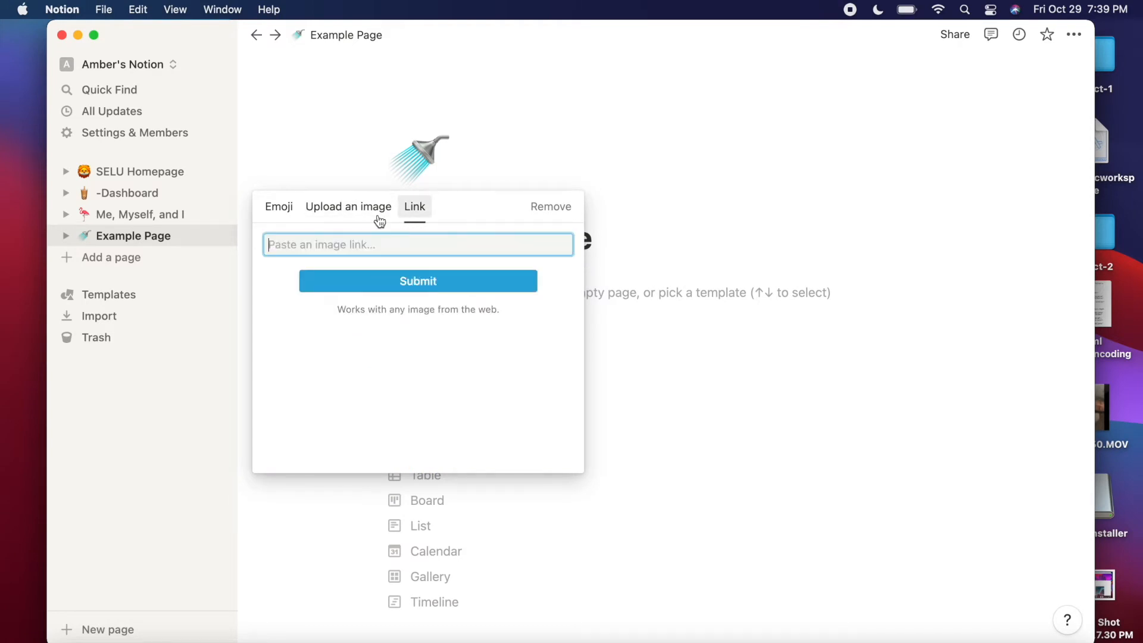
left_click(277, 206)
left_click(335, 307)
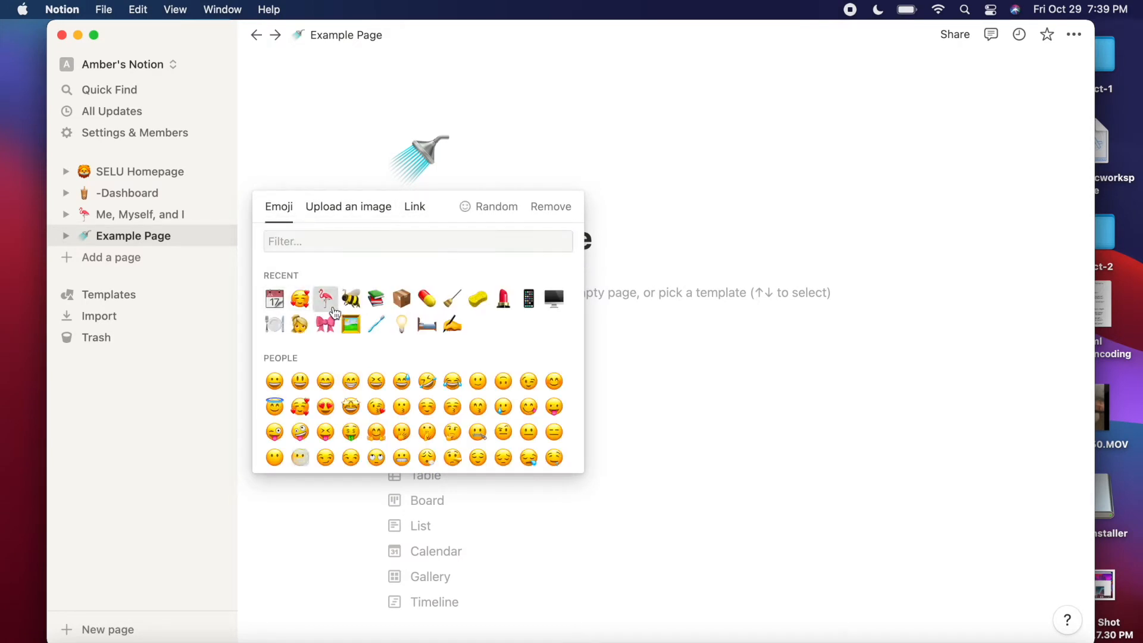
mouse_move(492, 173)
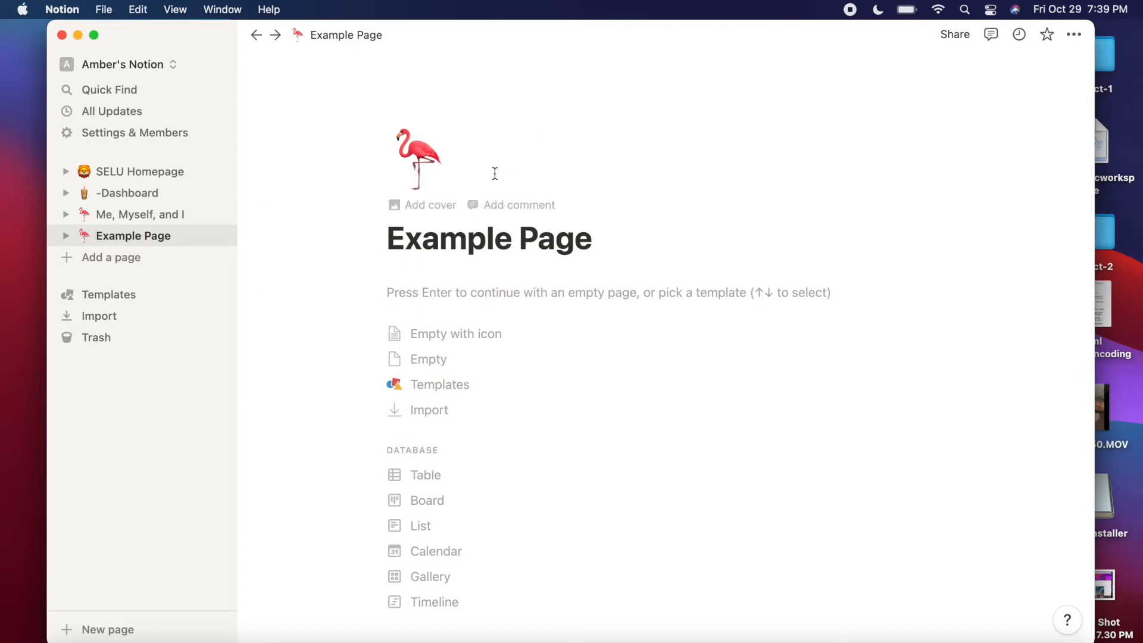
Step: Add a cover to the page, look through the gallery, upload and link sources, and browse the Unsplash images
left_click(441, 215)
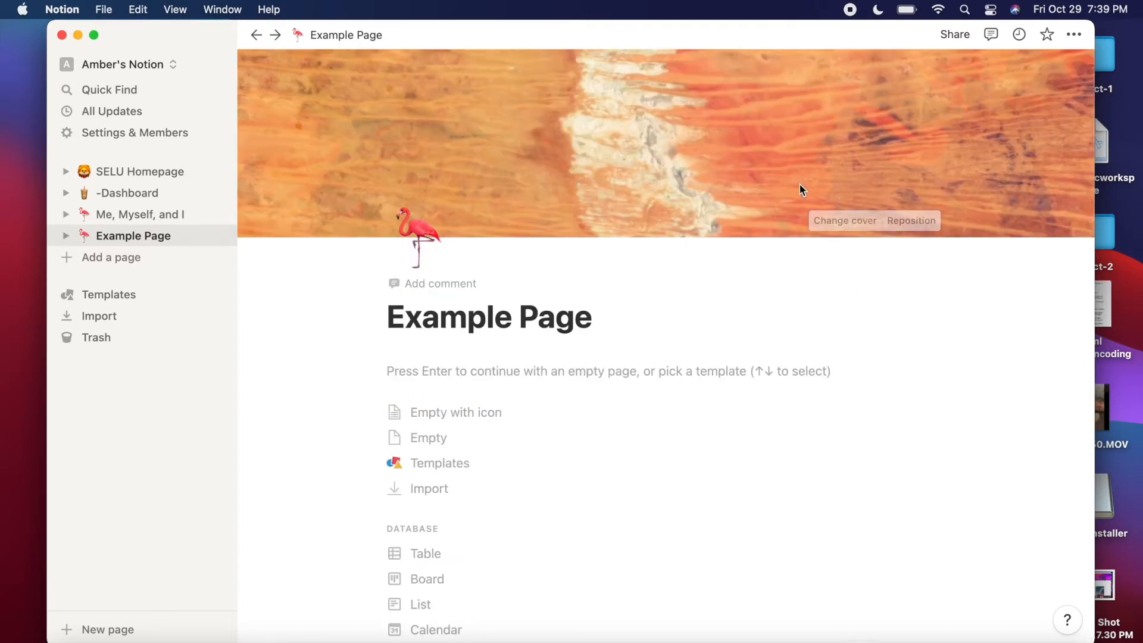
left_click(860, 220)
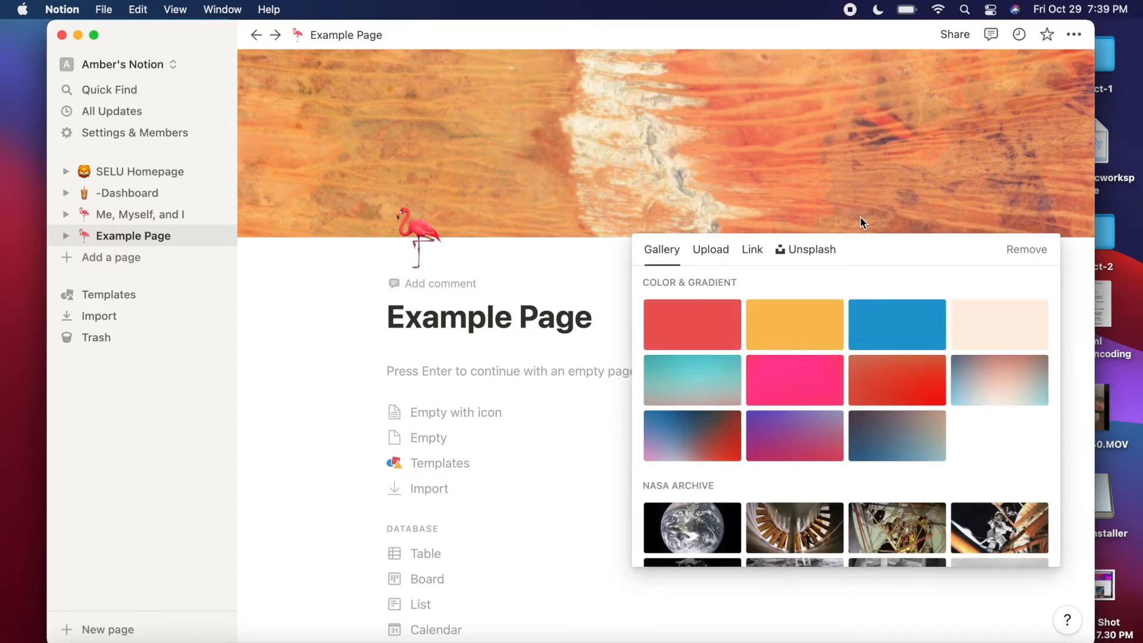
scroll(832, 416, "down", 5)
scroll(832, 417, "down", 10)
scroll(822, 381, "up", 15)
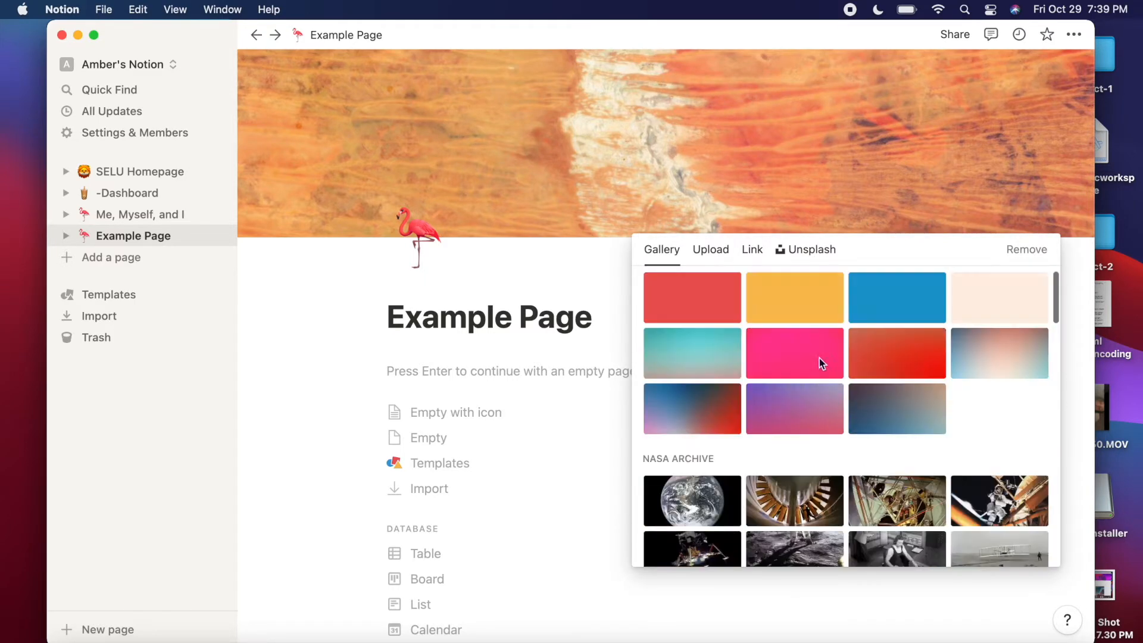
left_click(710, 250)
left_click(754, 251)
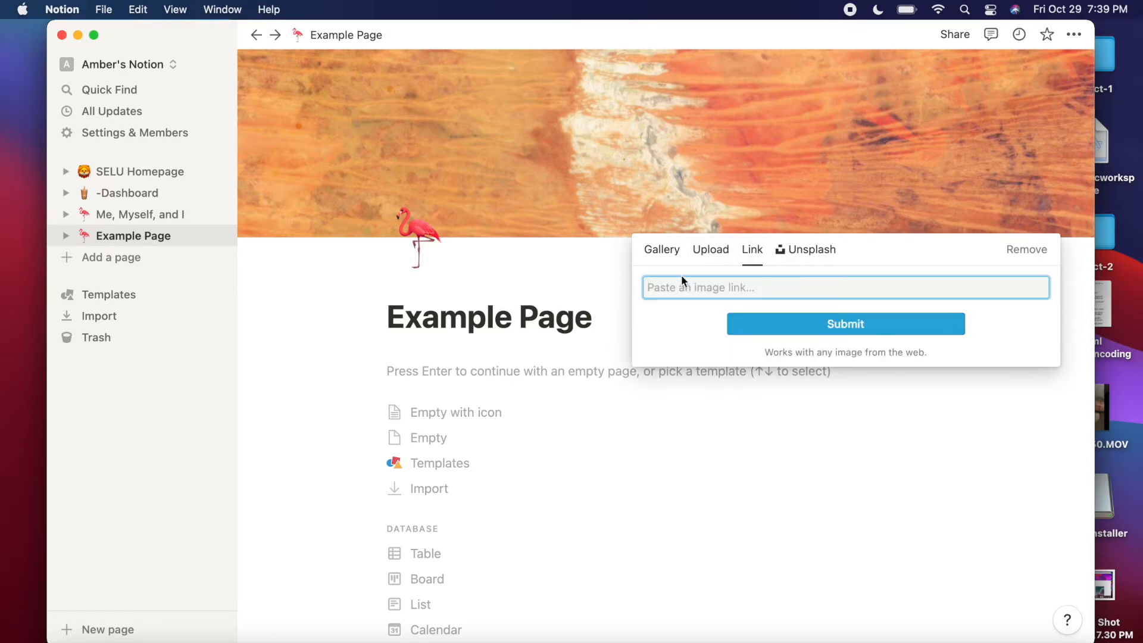
left_click(800, 250)
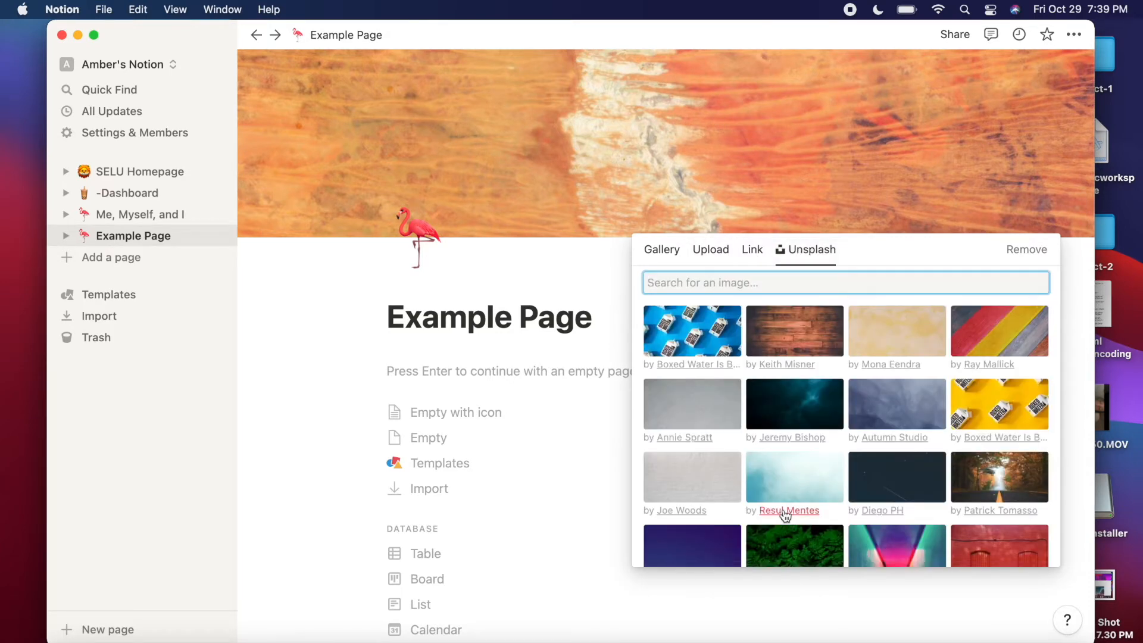
scroll(780, 513, "down", 2)
scroll(786, 515, "down", 2)
scroll(786, 489, "up", 6)
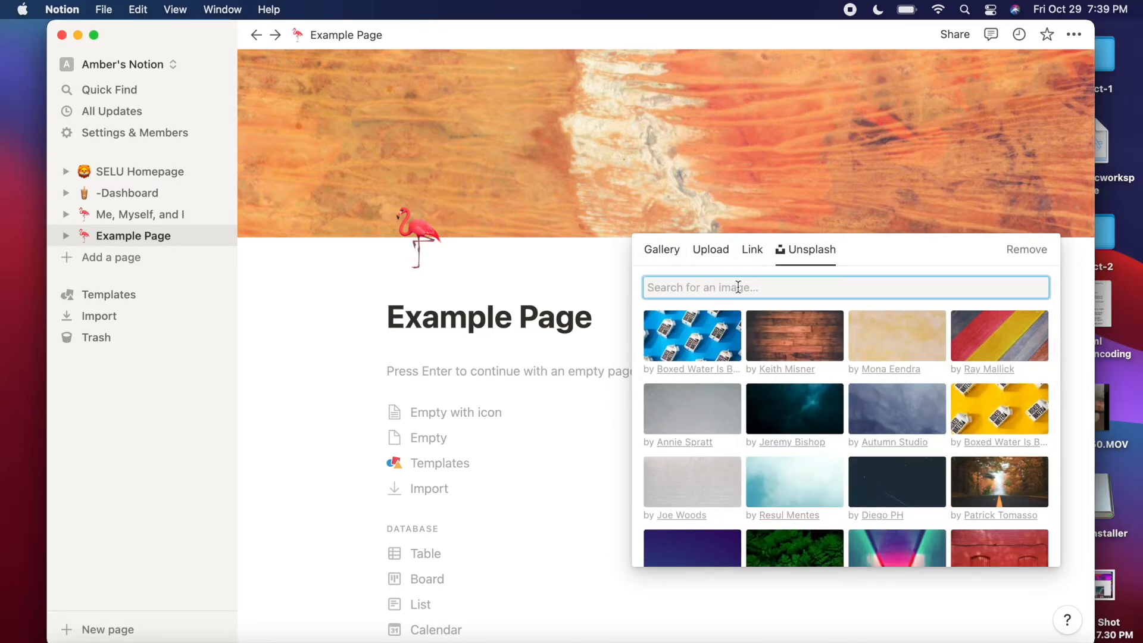
Step: Search Unsplash for "Milk" and set the photo of the glass milk jar with a straw as the page cover
type("Mi")
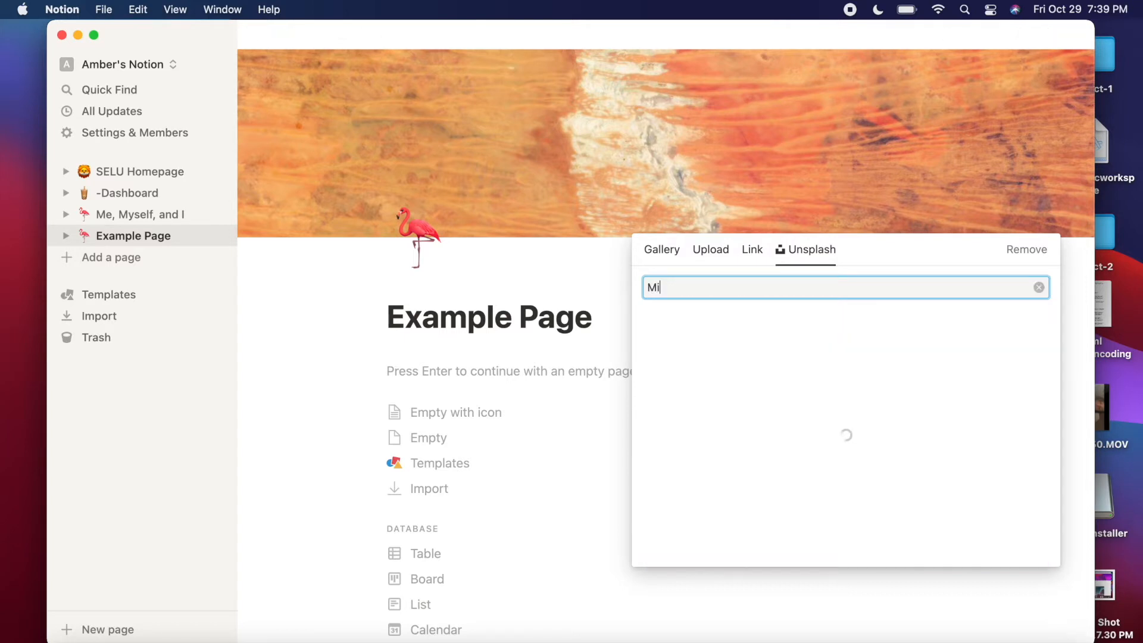
type("lk")
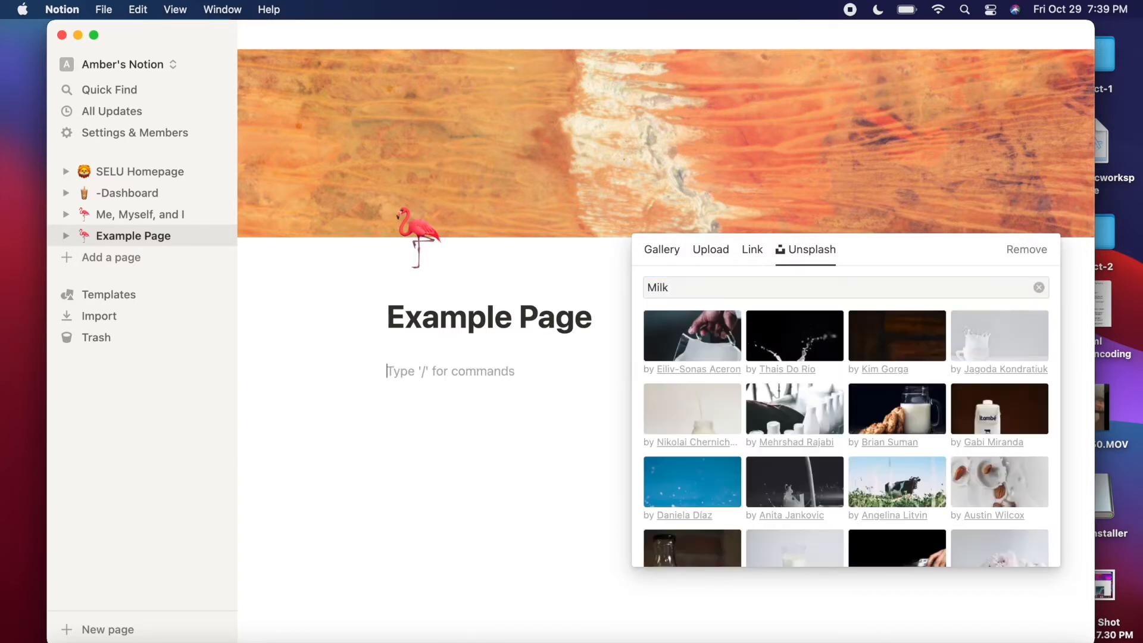
scroll(778, 414, "down", 5)
scroll(778, 414, "down", 5)
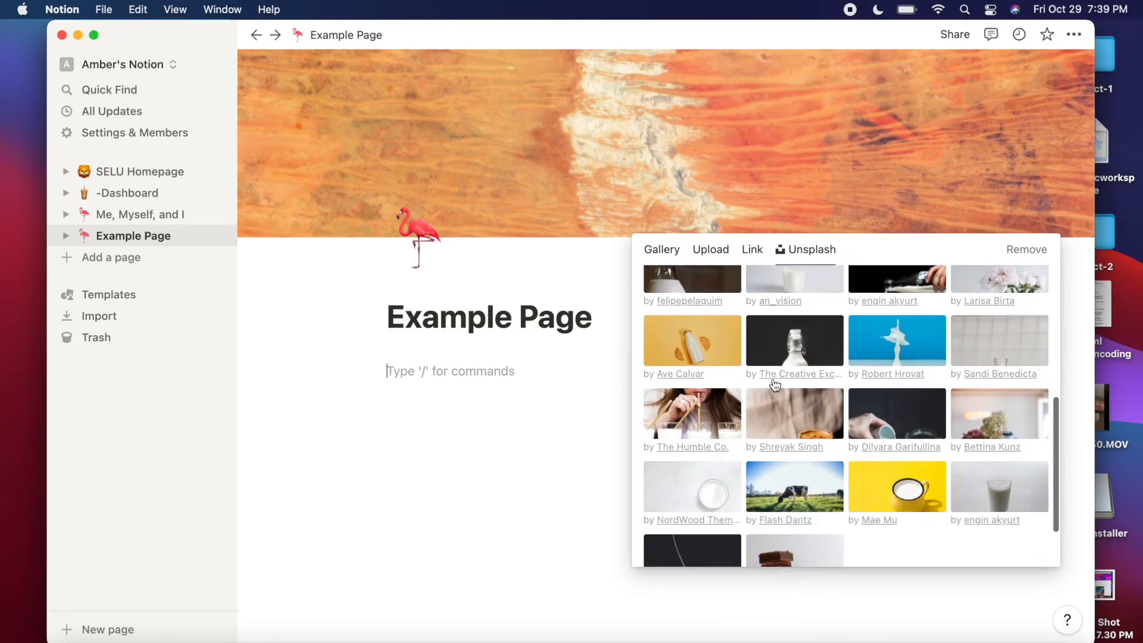
scroll(774, 393, "up", 10)
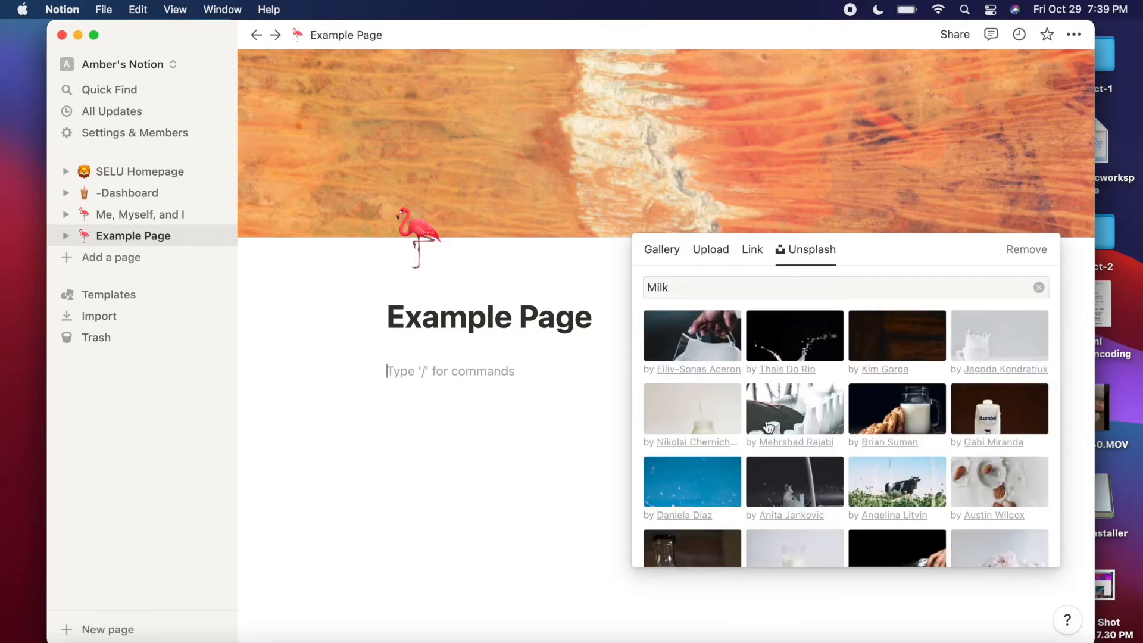
left_click(677, 428)
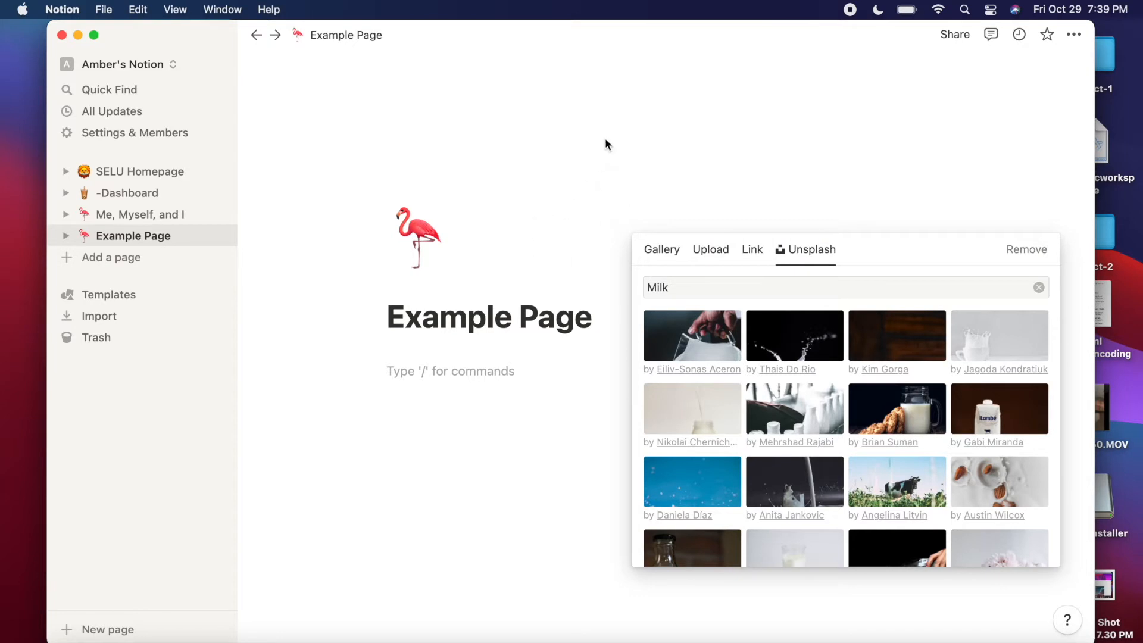
left_click(580, 425)
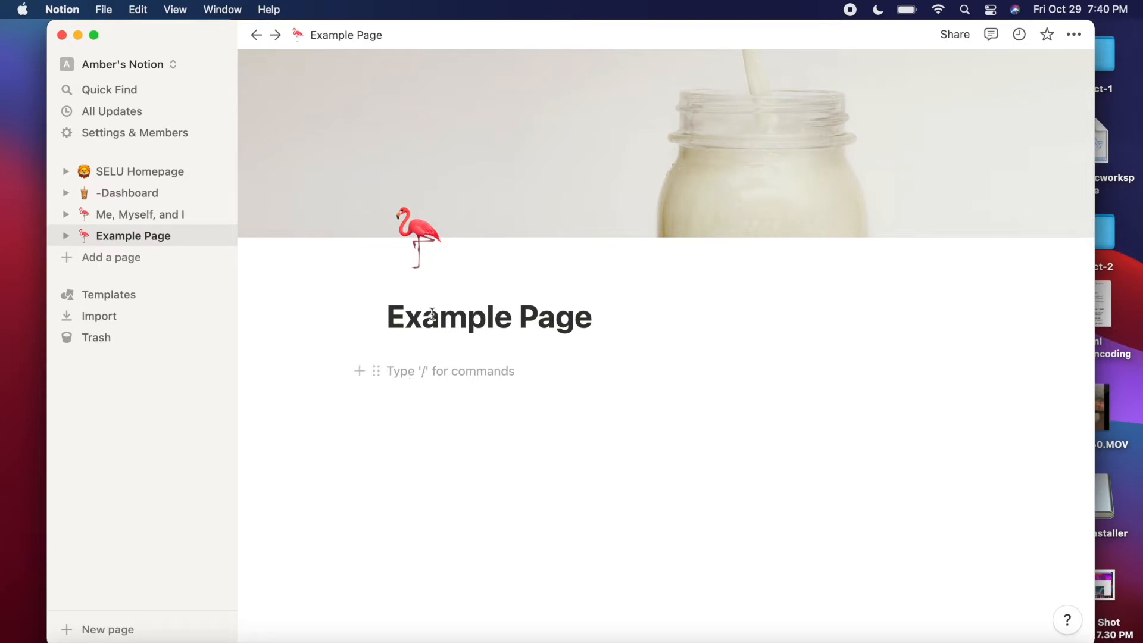
Step: Insert a toggle list block below the page title and label it "Toggle"
type("fjg")
key("BackSpace")
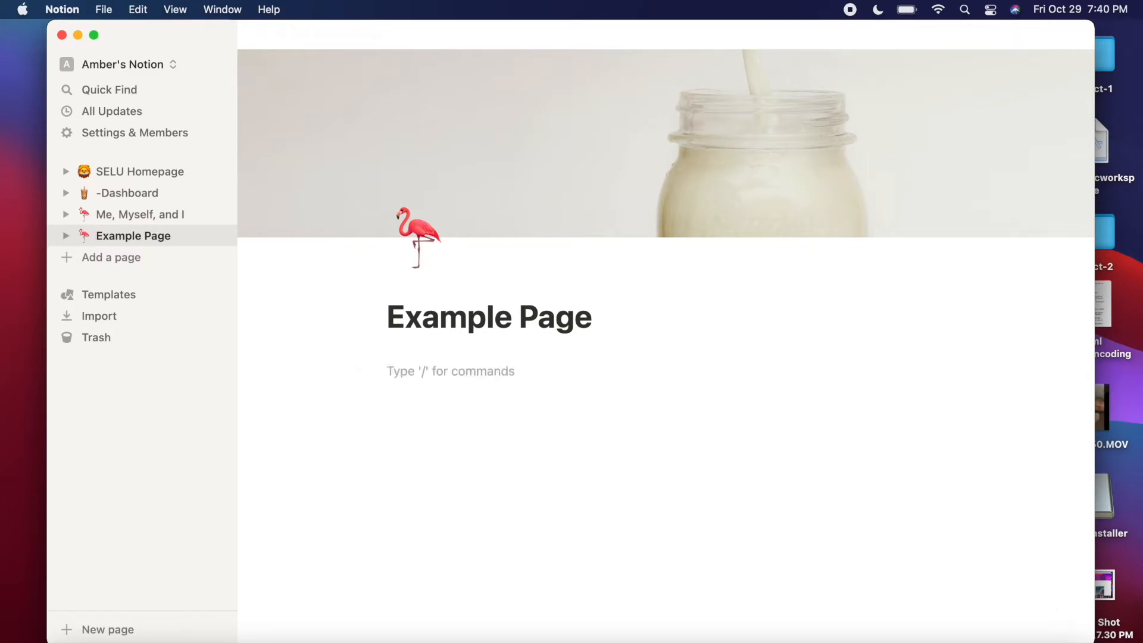
type("/")
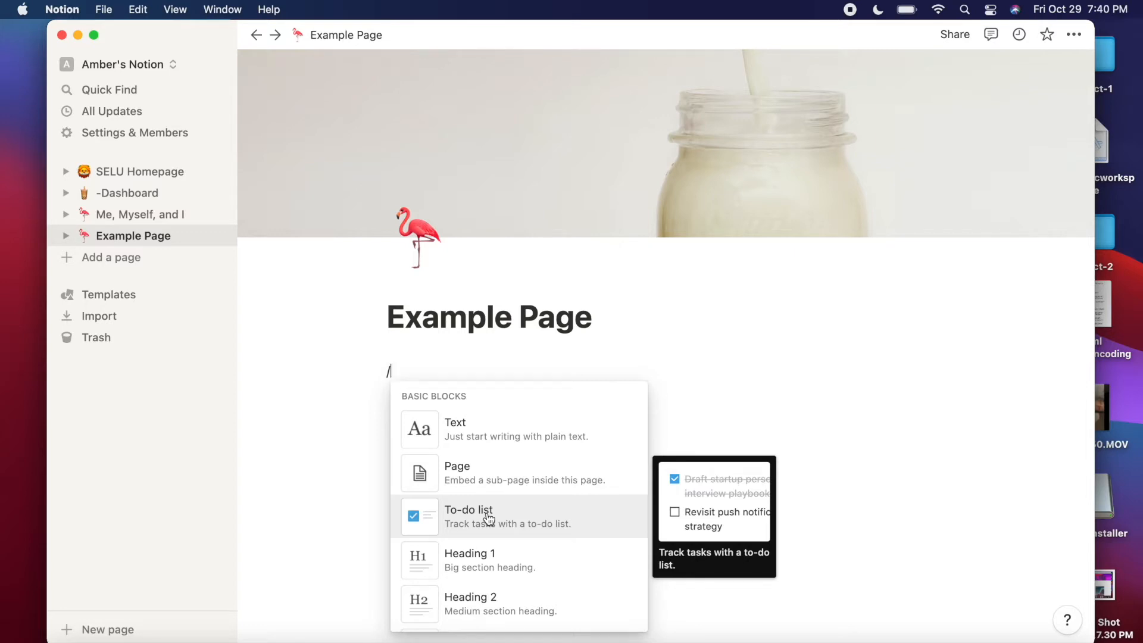
scroll(497, 548, "down", 3)
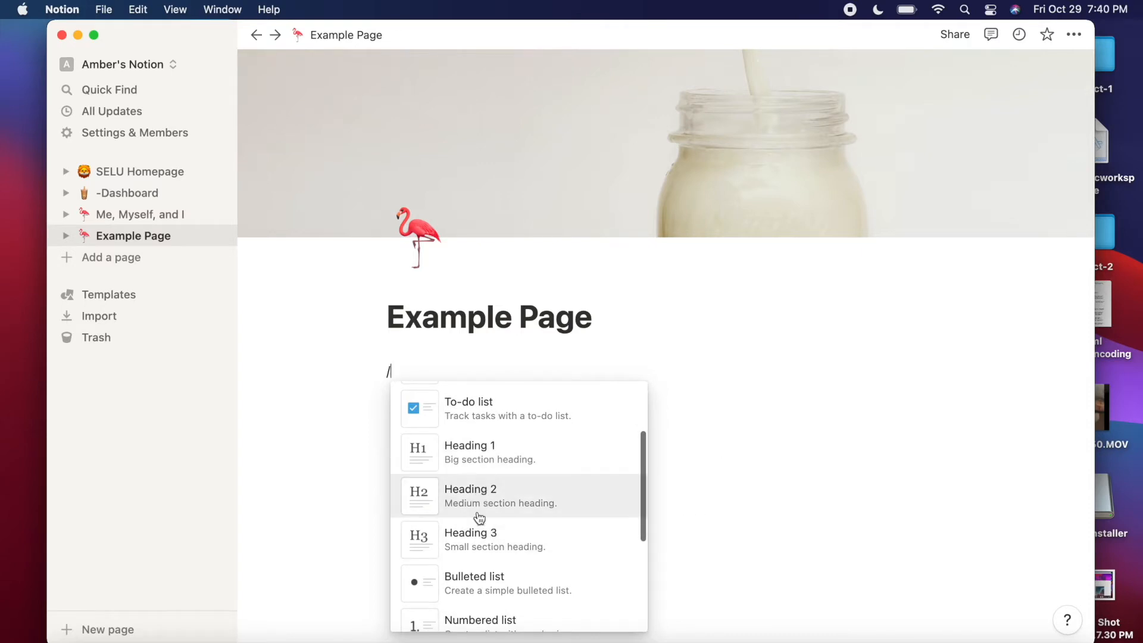
scroll(477, 566, "down", 2)
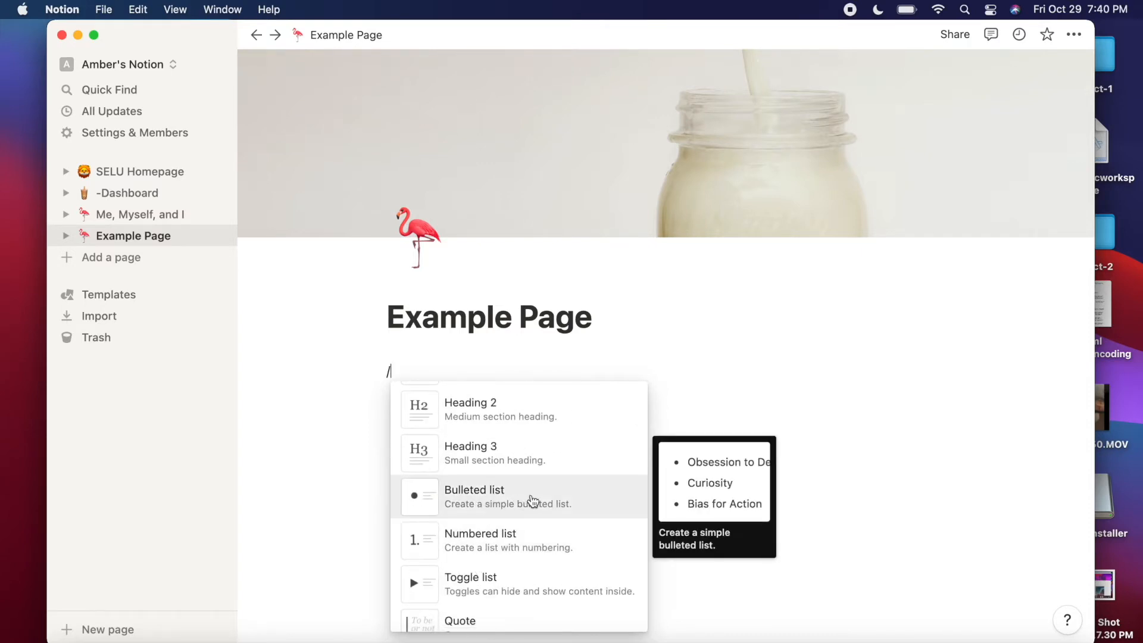
left_click(499, 586)
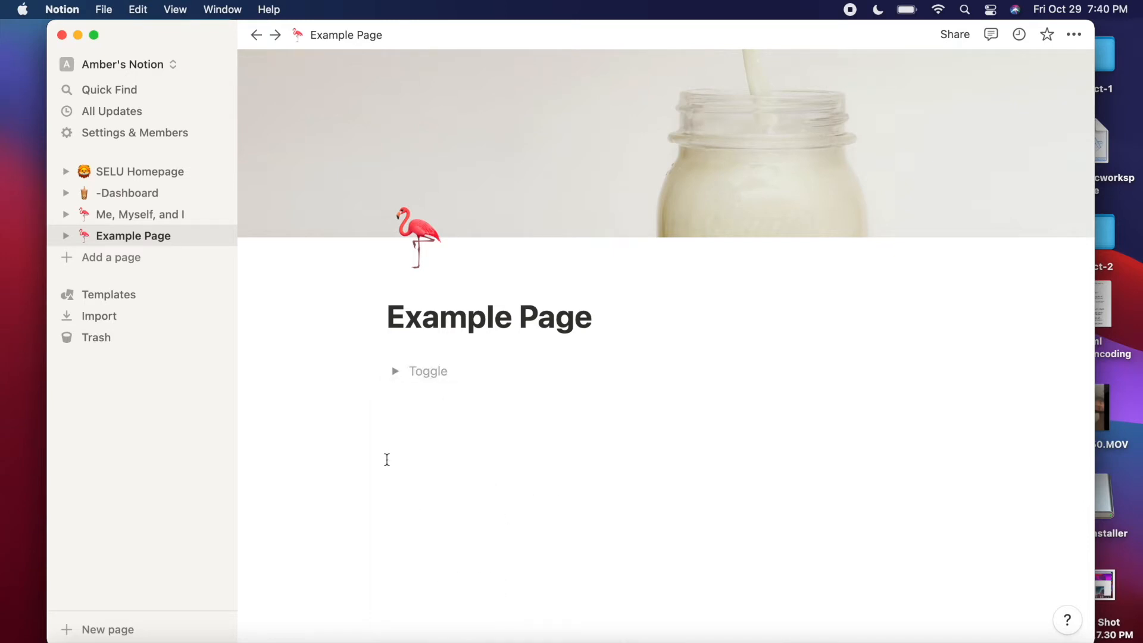
type("Togg")
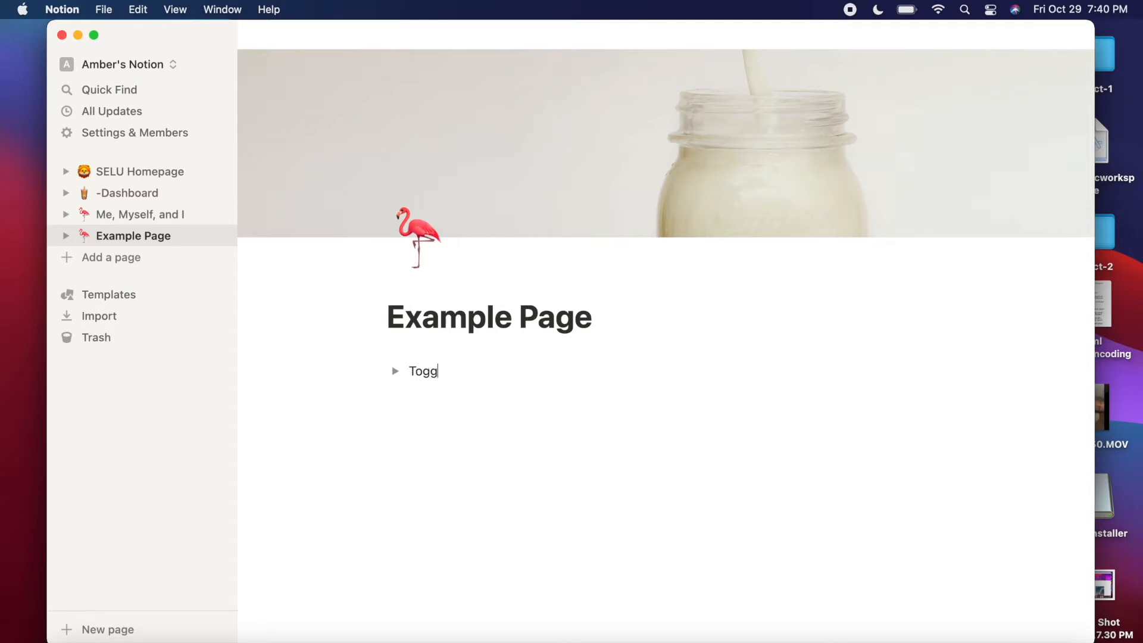
type("le")
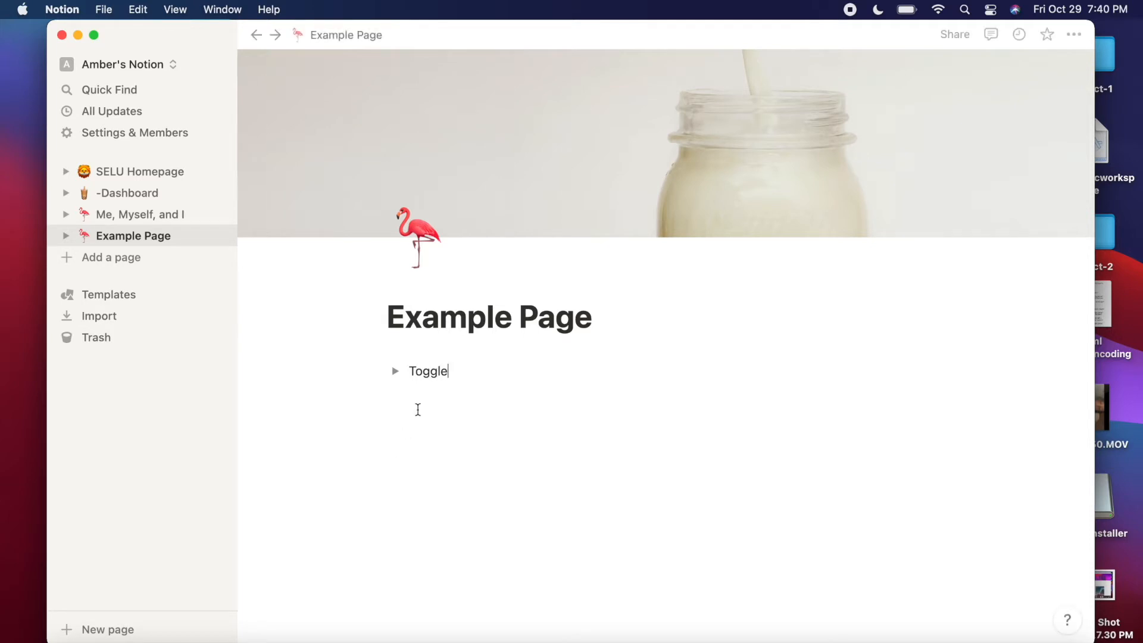
Step: Expand the toggle and enter "-Toggle" as its inner content
left_click(395, 371)
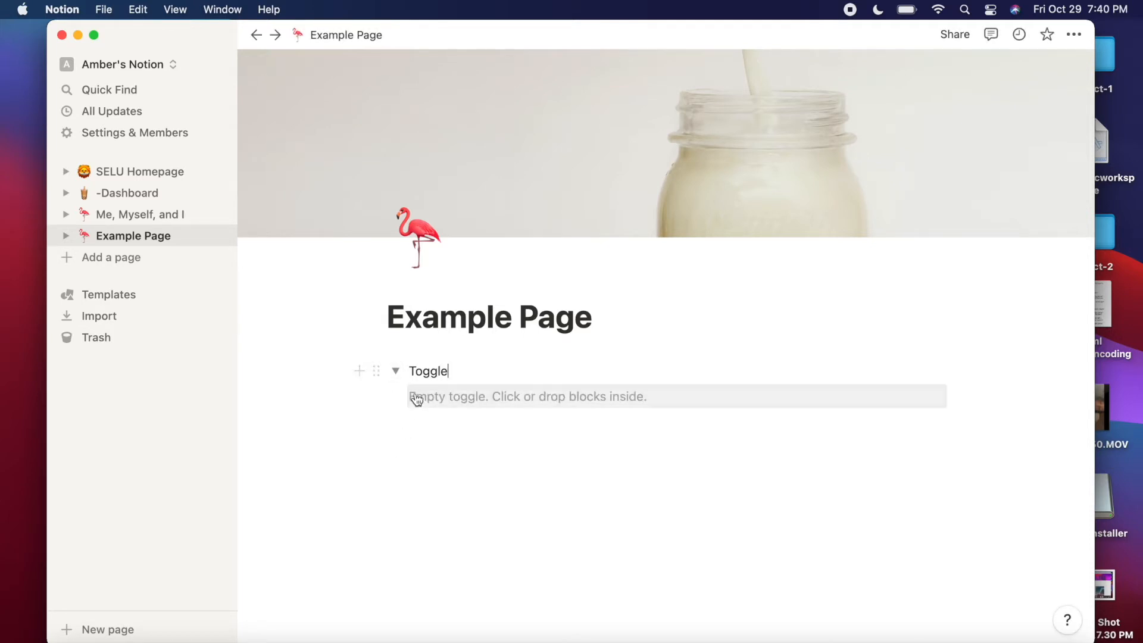
left_click(426, 399)
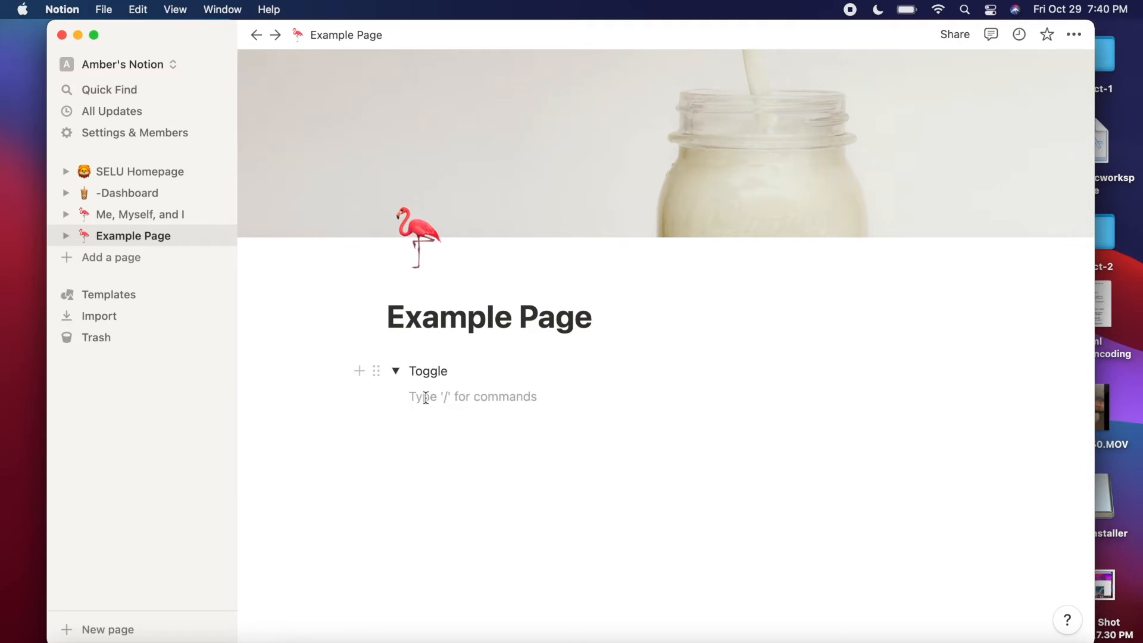
type("-Toggle")
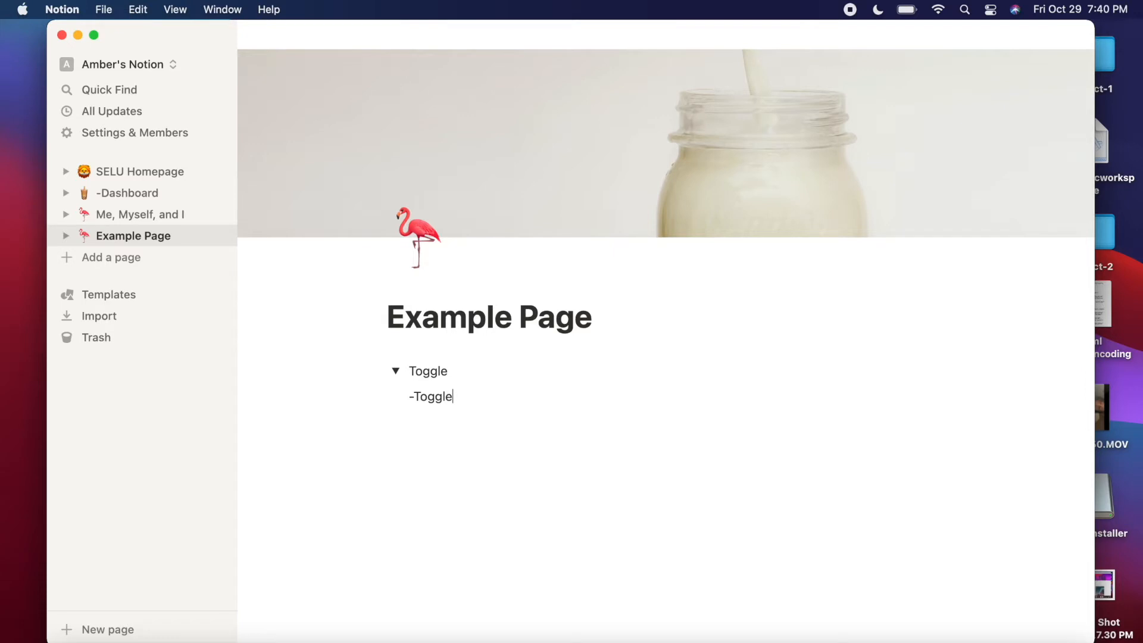
key("Return")
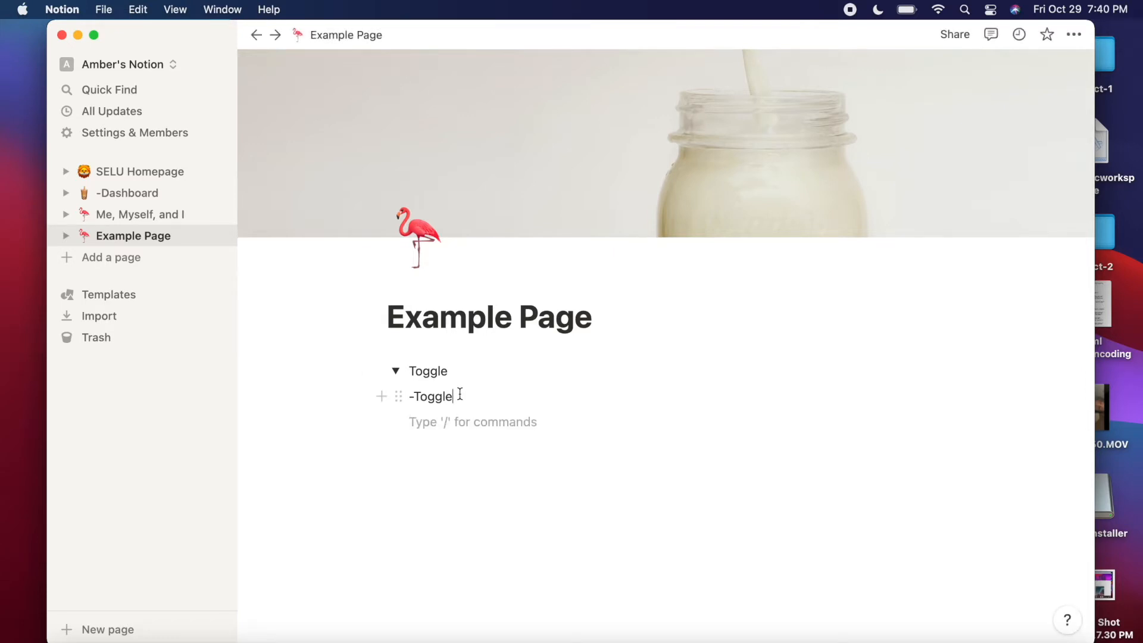
key("BackSpace")
Step: Collapse and expand the toggle repeatedly to check how it hides and shows its content
left_click(394, 377)
left_click(395, 378)
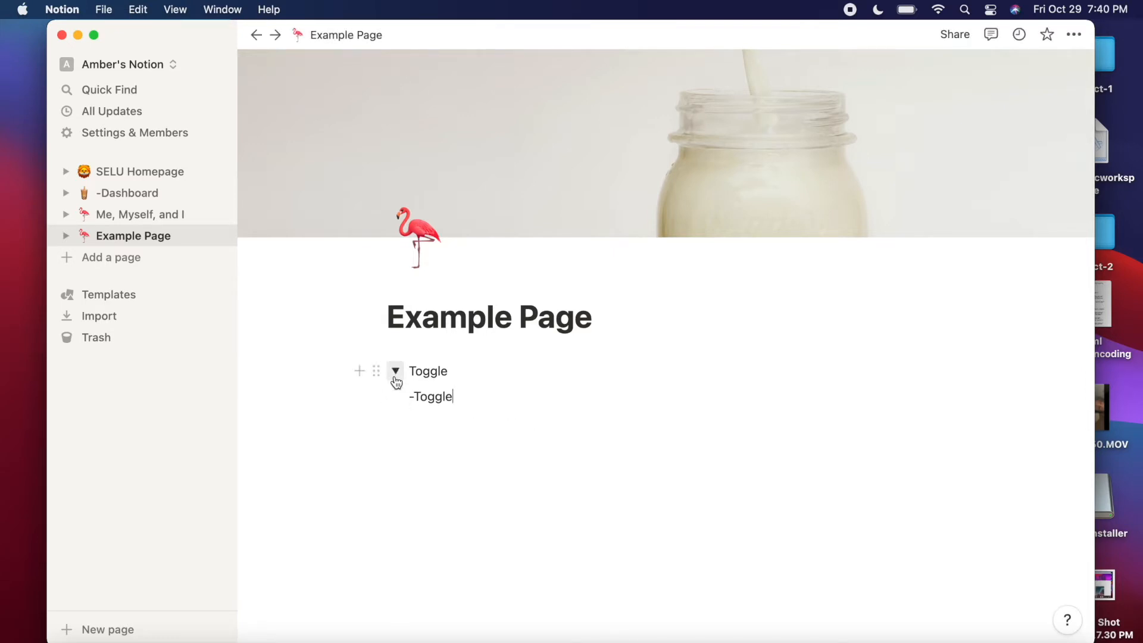
left_click(394, 377)
left_click(395, 378)
left_click(395, 378)
Step: Undo the toggle edits and delete the leftover "Toggle" text from the page body
key("super+z")
key("super+z")
key("super+z")
key("super+z")
key("super+z")
key("super+z")
key("super+z")
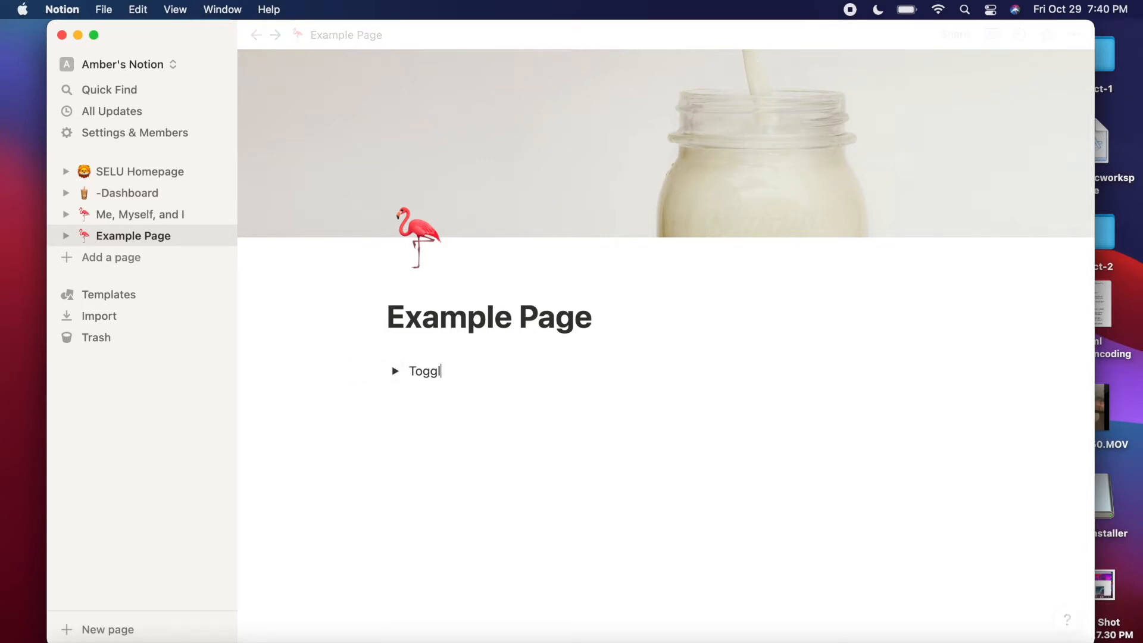
left_click_drag(449, 372, 384, 372)
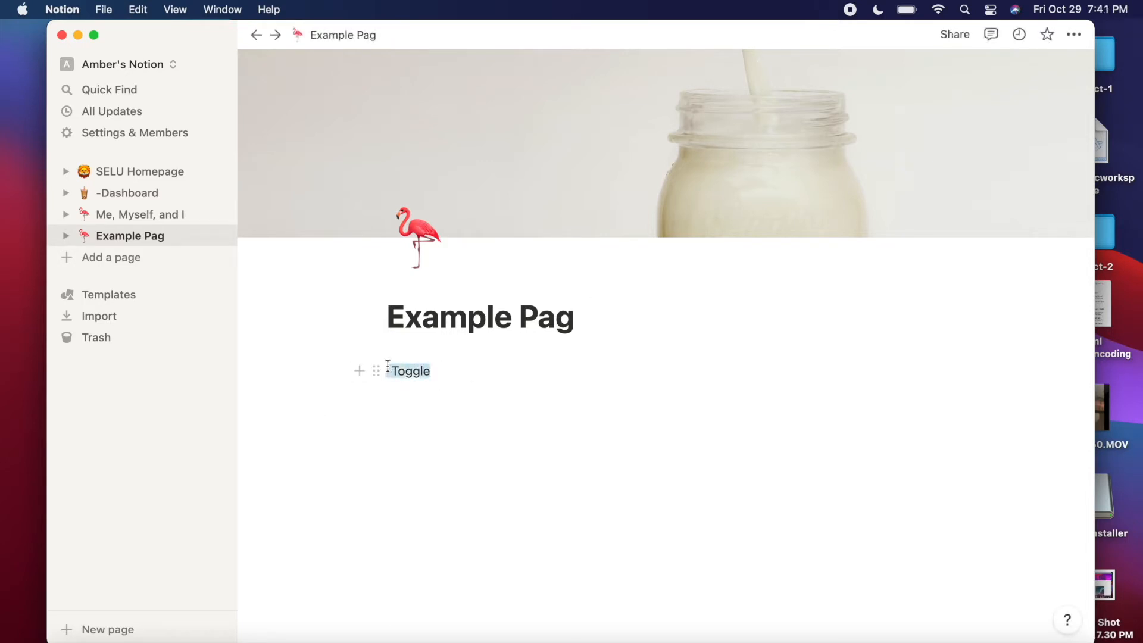
key("BackSpace")
Step: Examine the basic and inline block types offered for insertion, from headings and lists through callouts, mentions and inline equations
type("/")
scroll(438, 490, "down", 5)
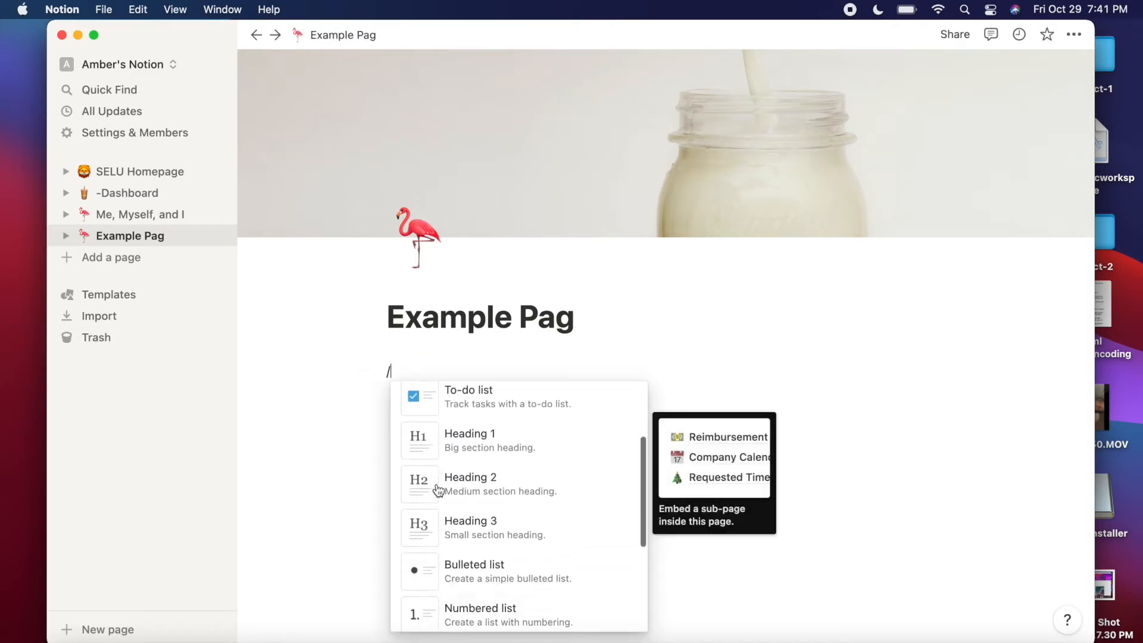
scroll(438, 490, "up", 2)
scroll(464, 539, "down", 2)
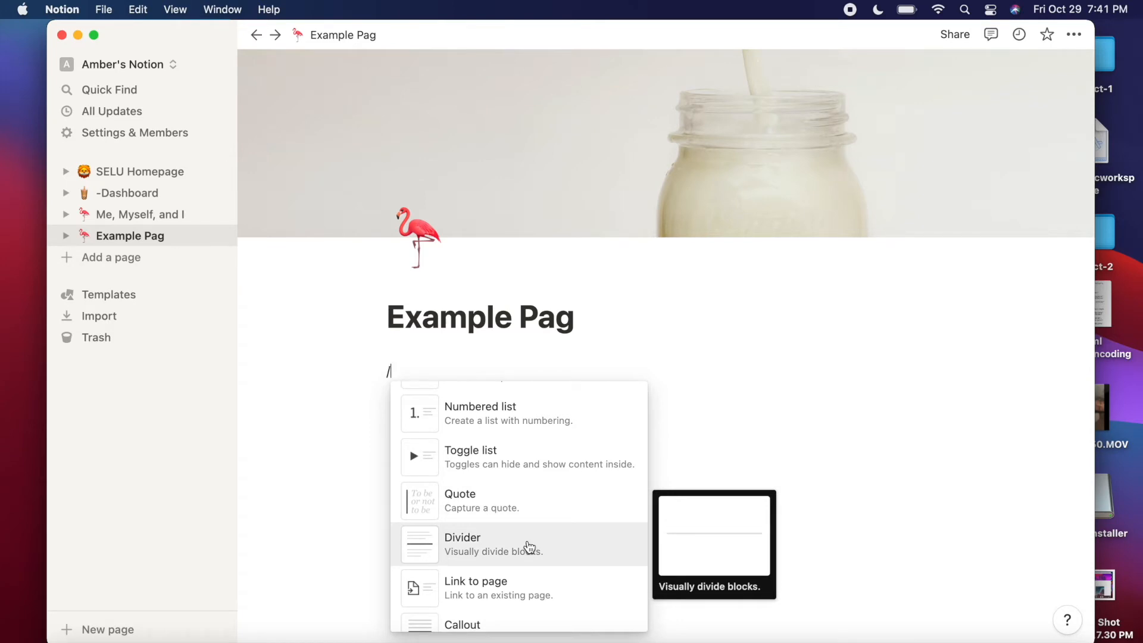
scroll(530, 546, "down", 3)
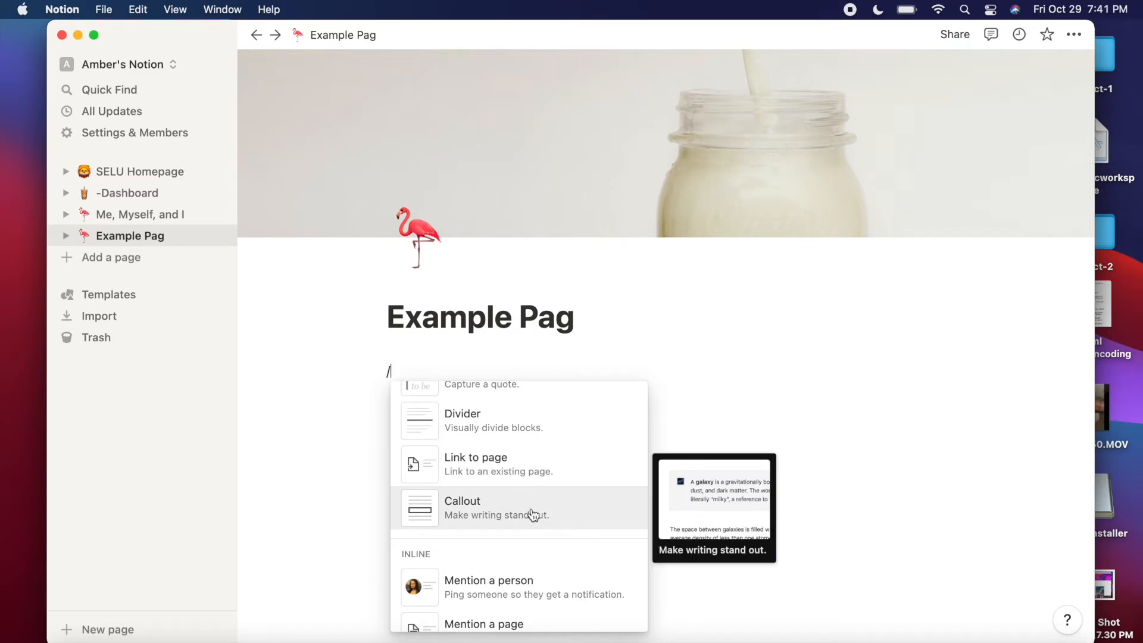
scroll(532, 515, "down", 3)
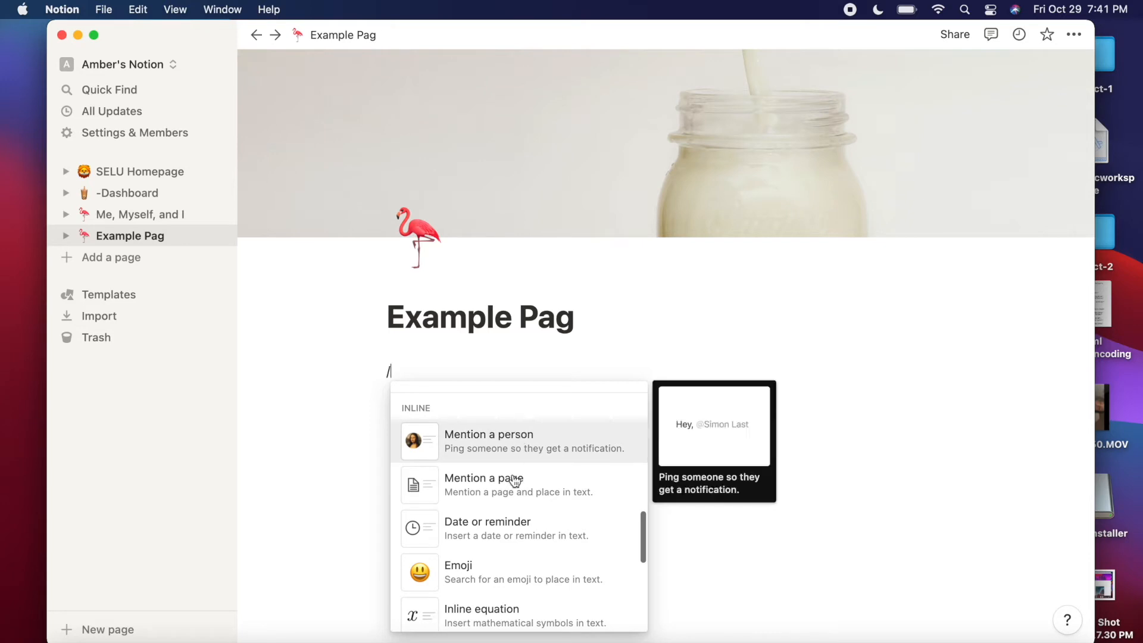
scroll(511, 525, "down", 2)
scroll(511, 525, "up", 2)
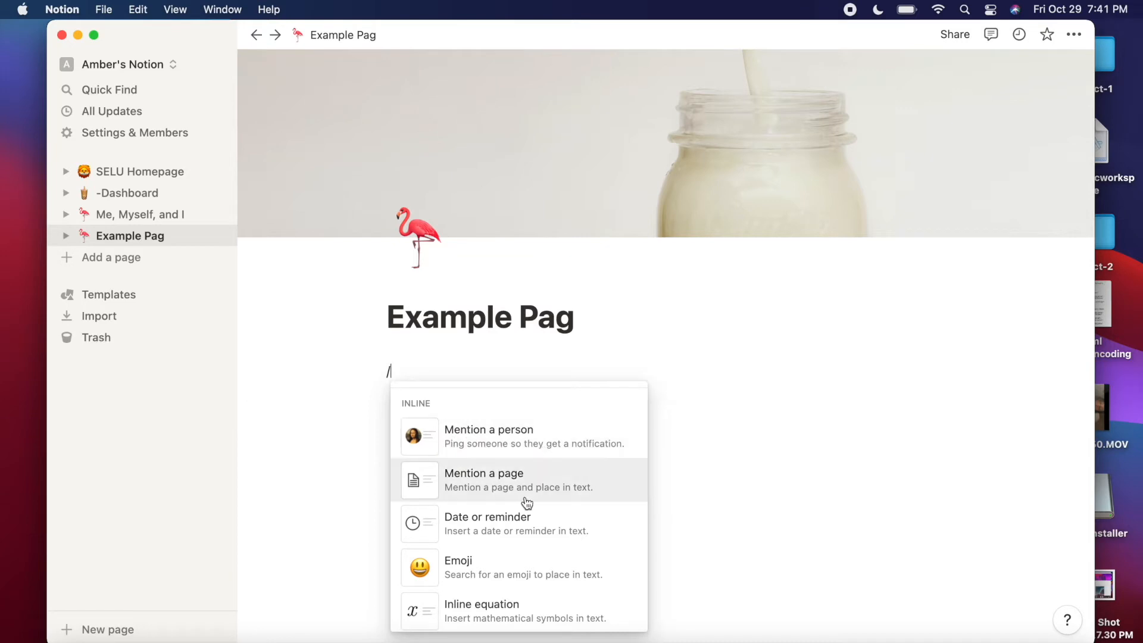
mouse_move(524, 502)
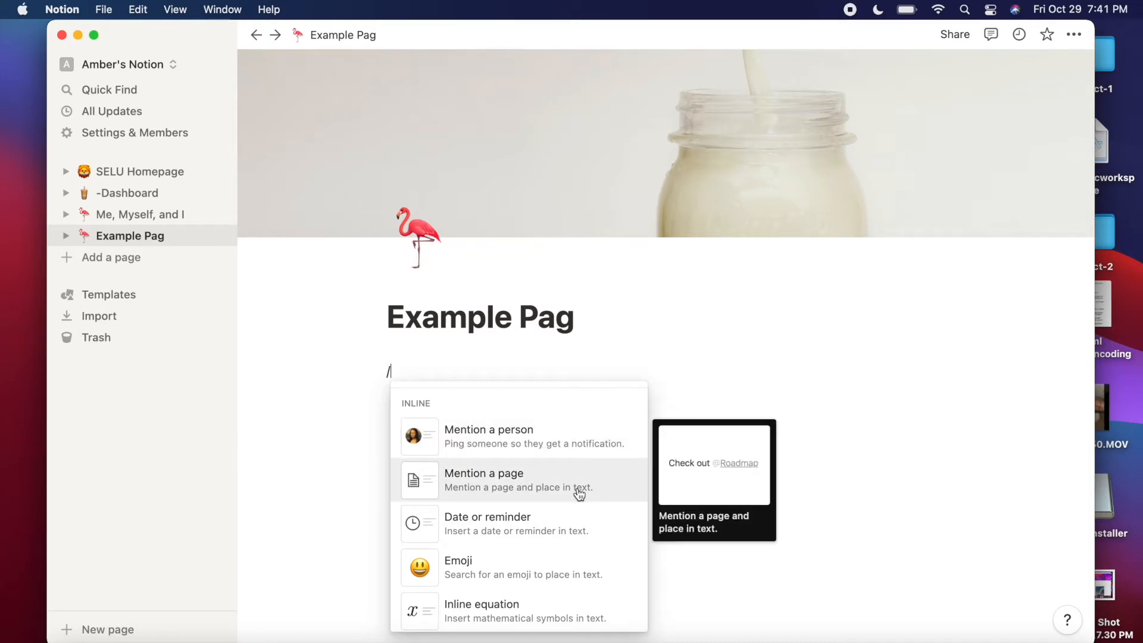
mouse_move(571, 530)
scroll(571, 529, "down", 3)
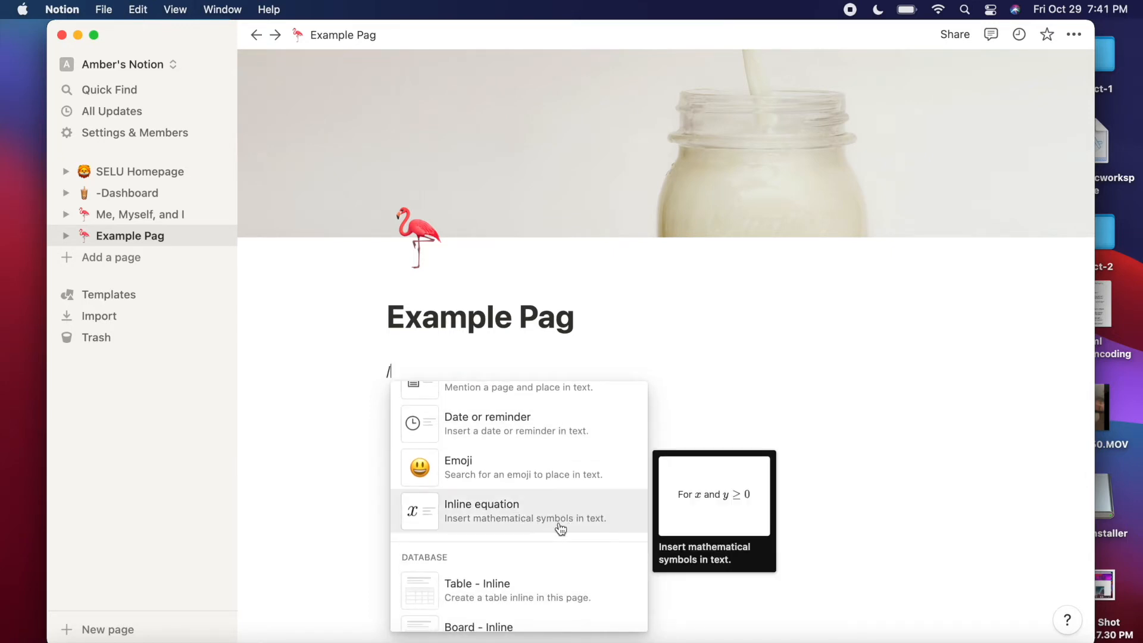
Step: Insert an inline table database in the empty line below the page title
scroll(560, 529, "down", 4)
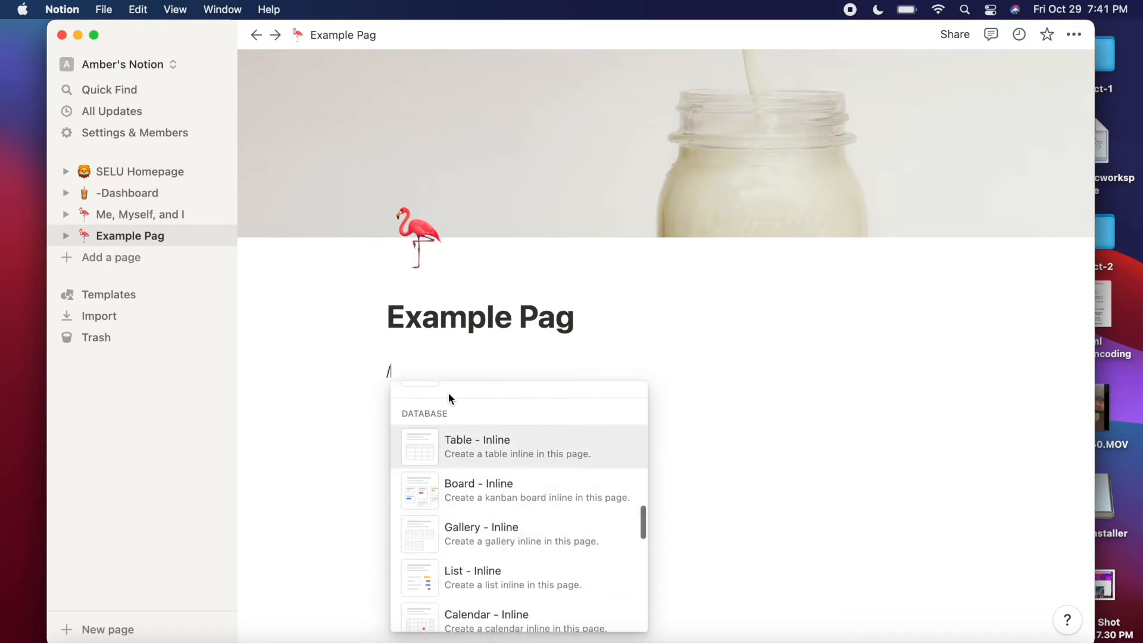
scroll(540, 420, "down", 3)
scroll(541, 421, "up", 3)
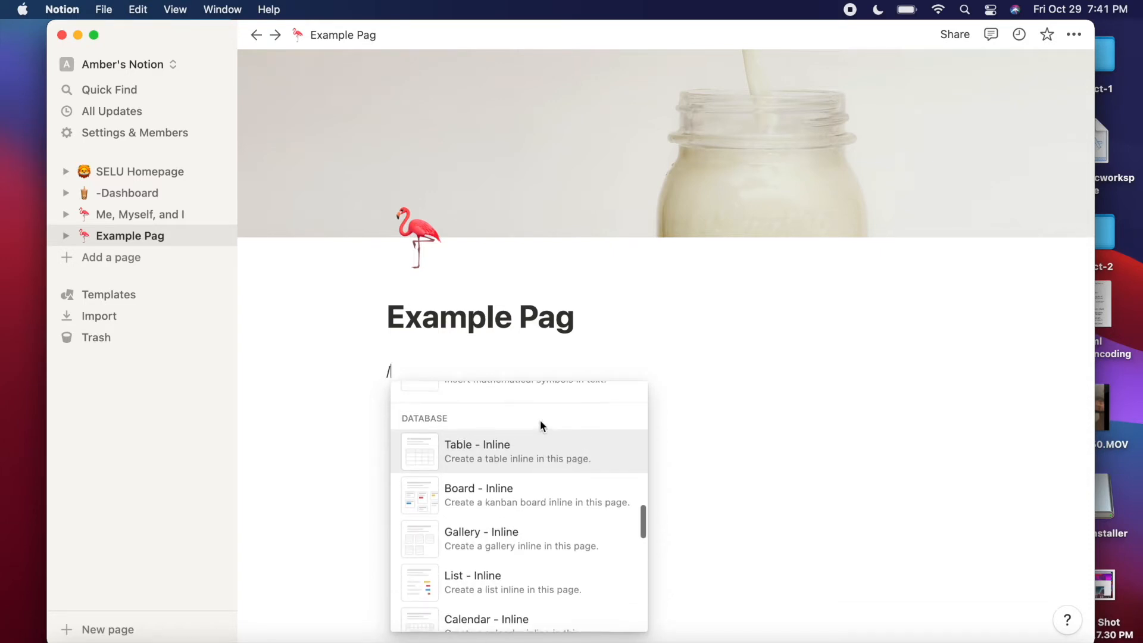
scroll(540, 419, "down", 1)
mouse_move(419, 433)
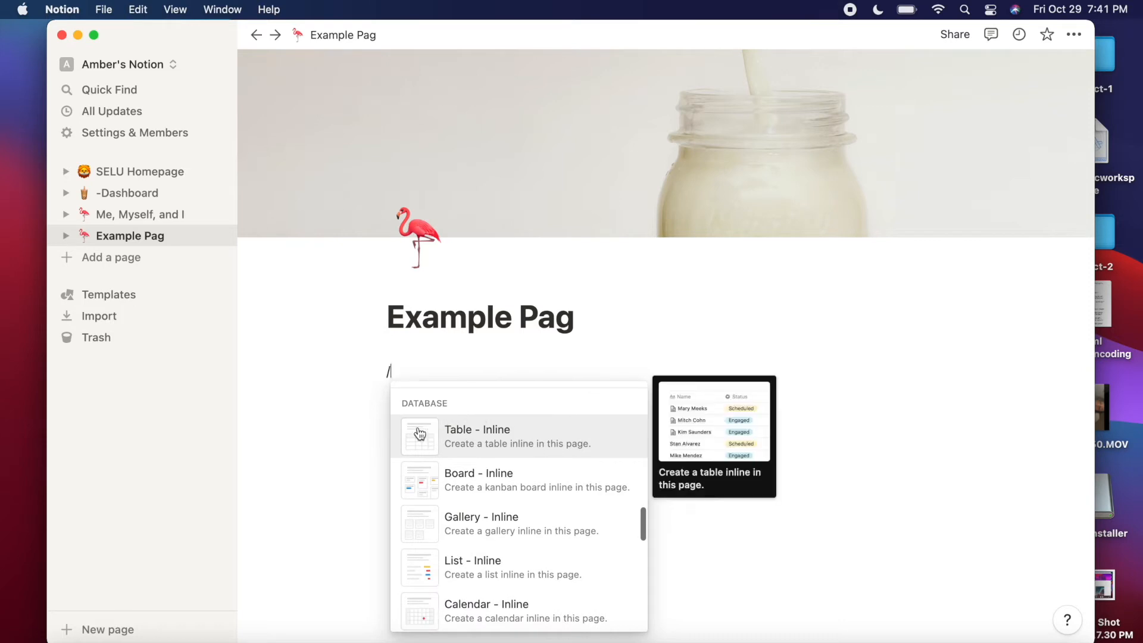
left_click(462, 443)
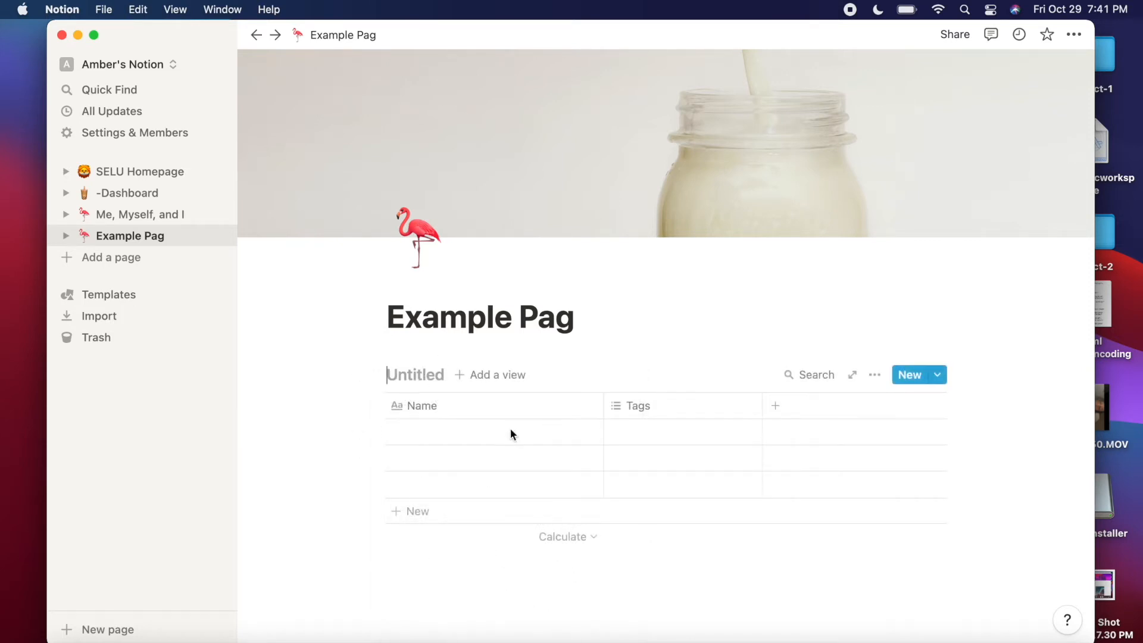
Step: Enter "Tacos" as the name of the table's first row
left_click(505, 433)
type("Tacos")
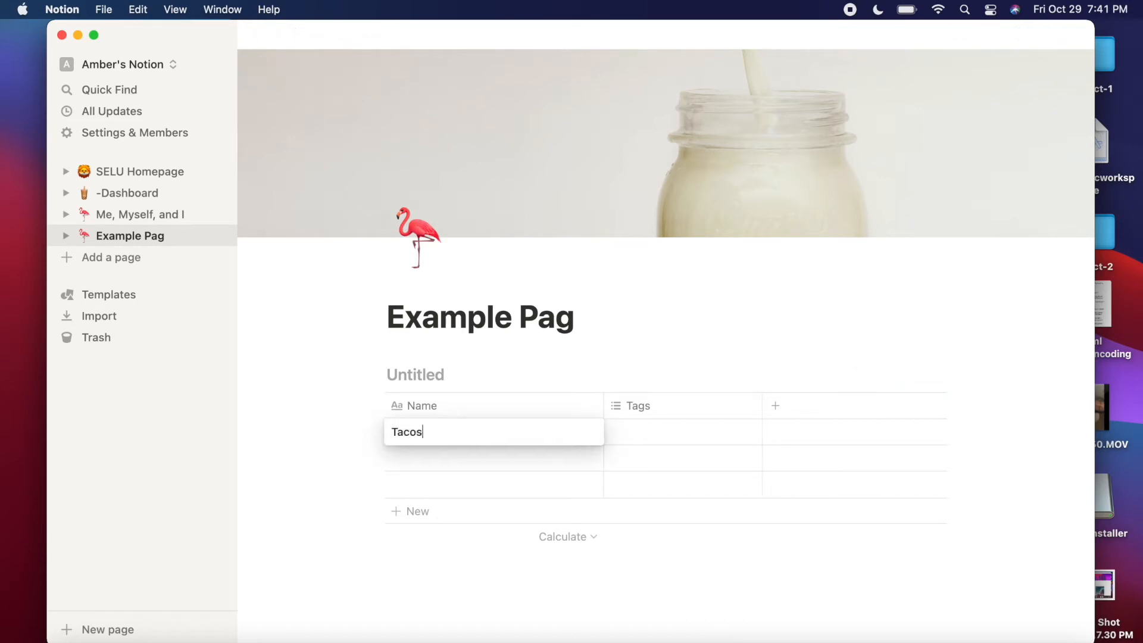
key("Escape")
Step: Examine the property types available for the table's Tags column
left_click(641, 411)
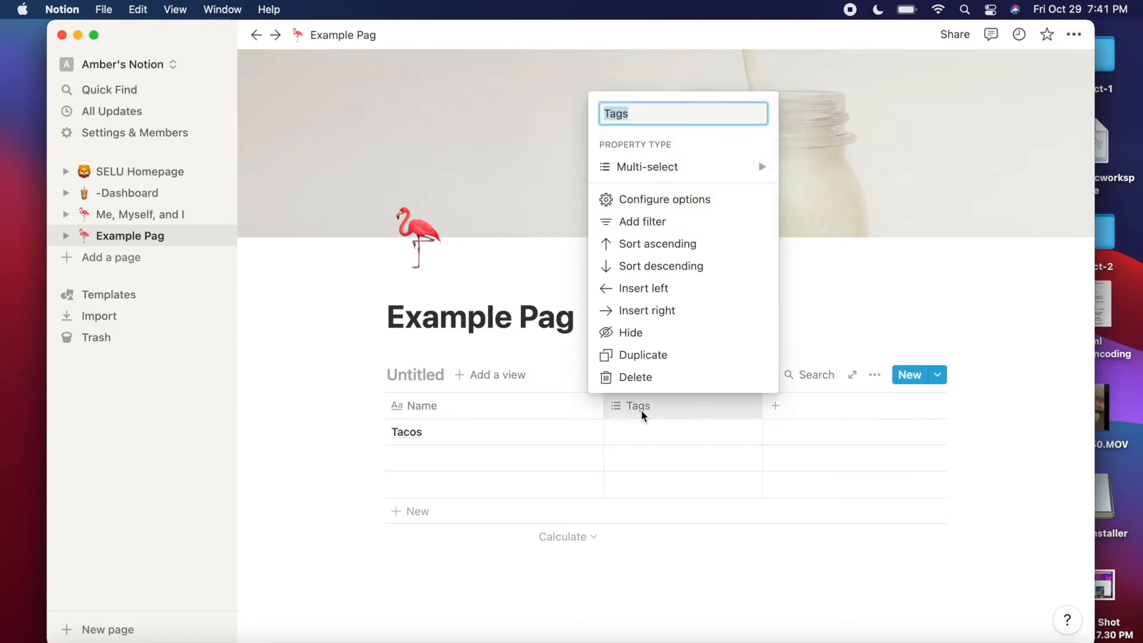
left_click(657, 172)
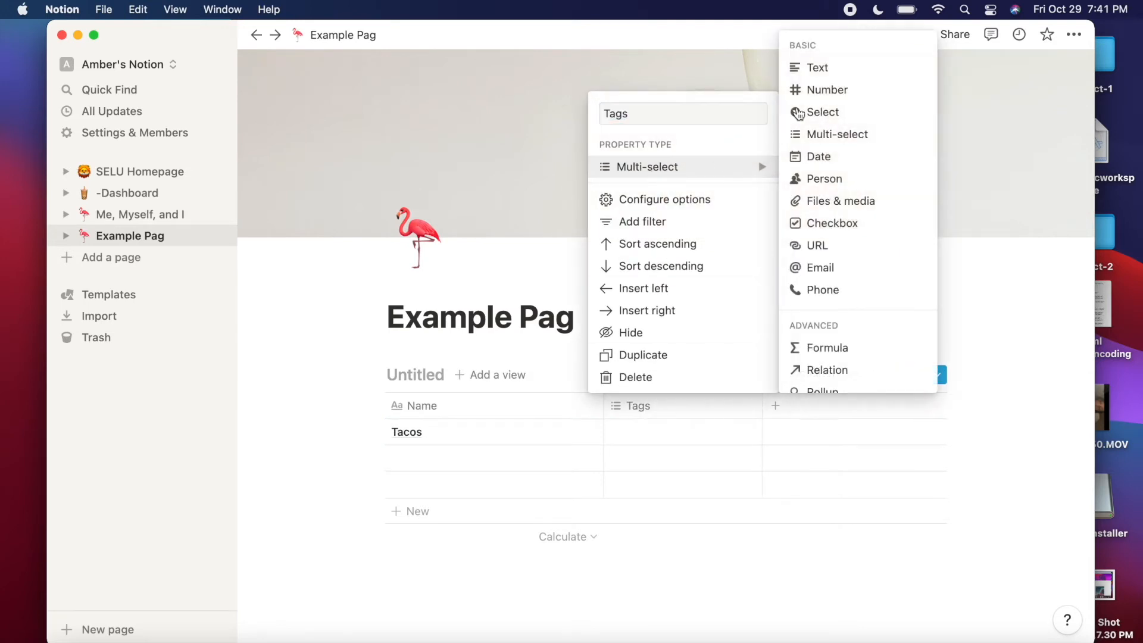
mouse_move(729, 174)
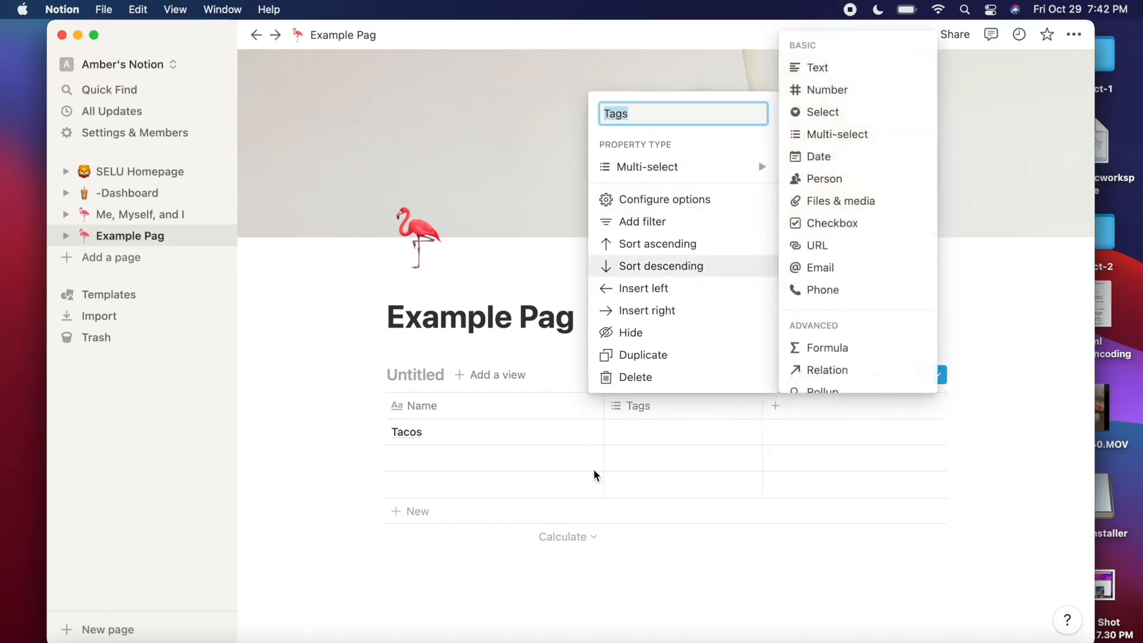
left_click(632, 428)
left_click(628, 430)
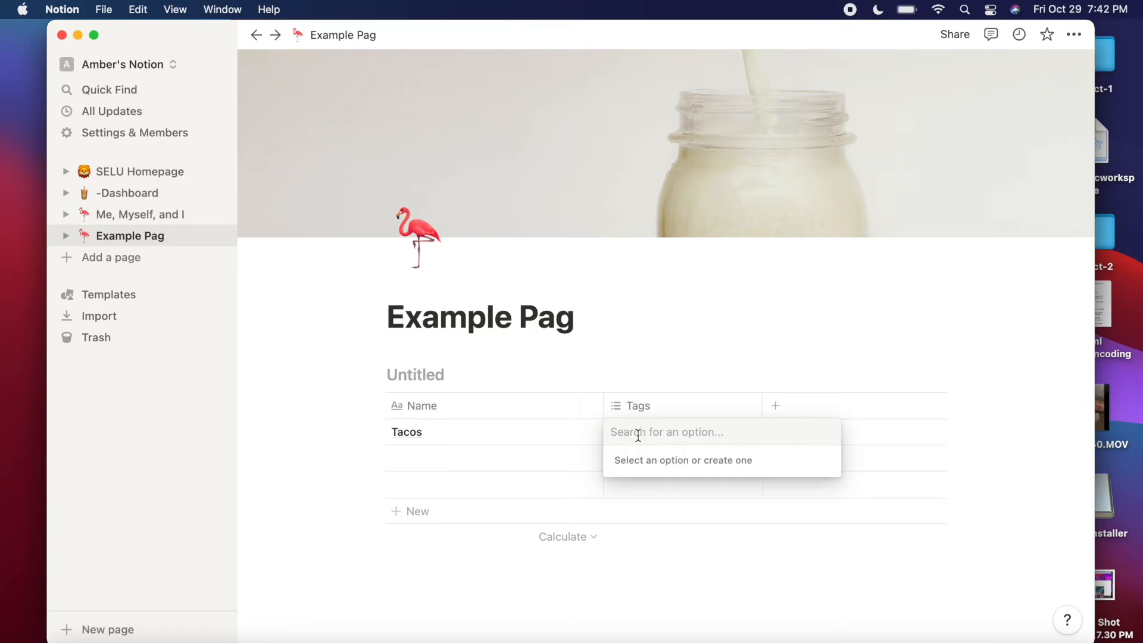
type("no")
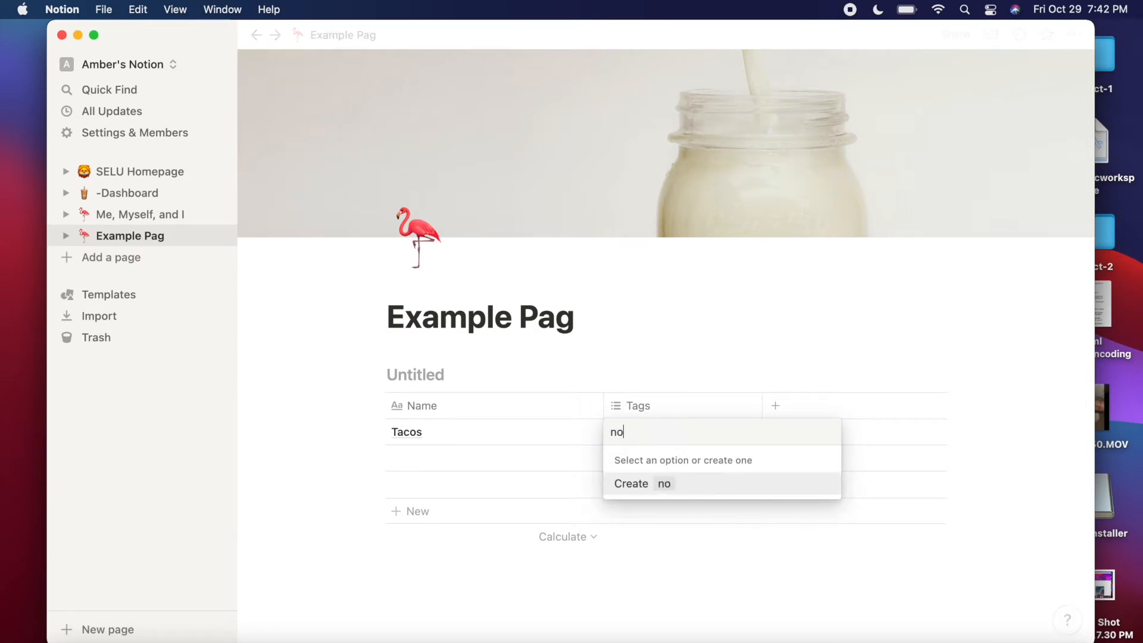
key("BackSpace")
key("Escape")
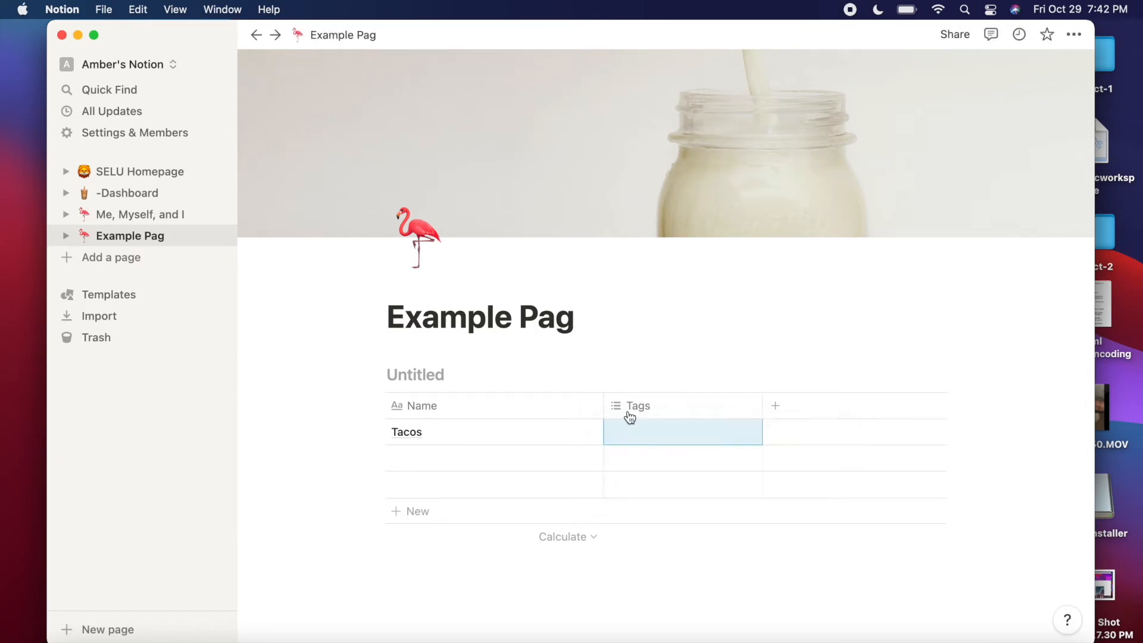
Step: Choose Multi-select as the property type of the Tags column
left_click(638, 413)
mouse_move(658, 163)
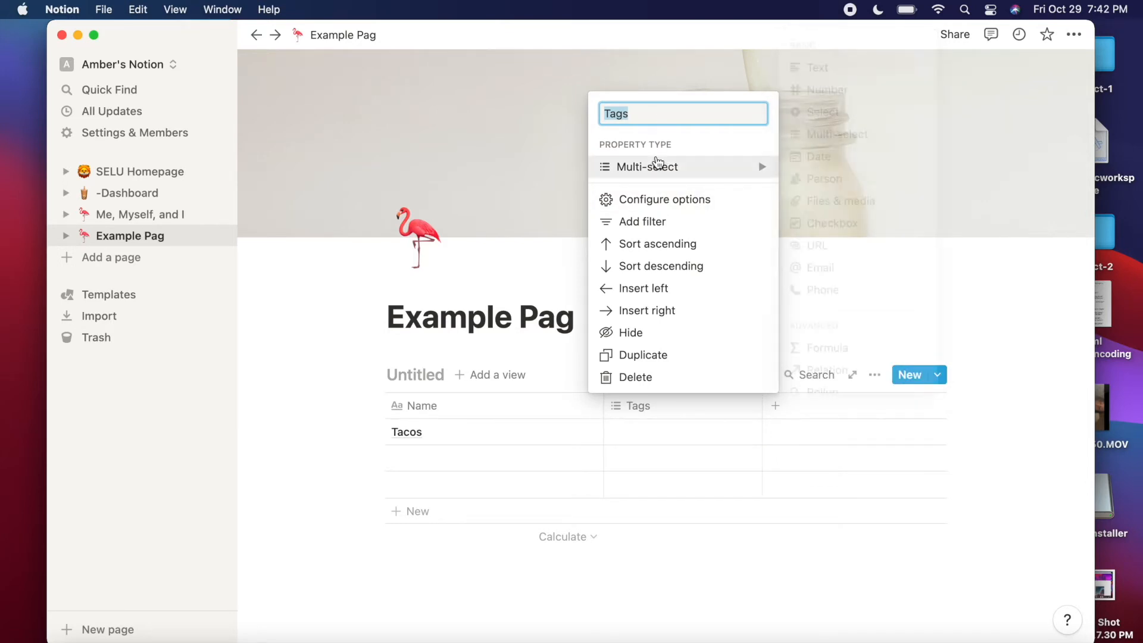
left_click(658, 161)
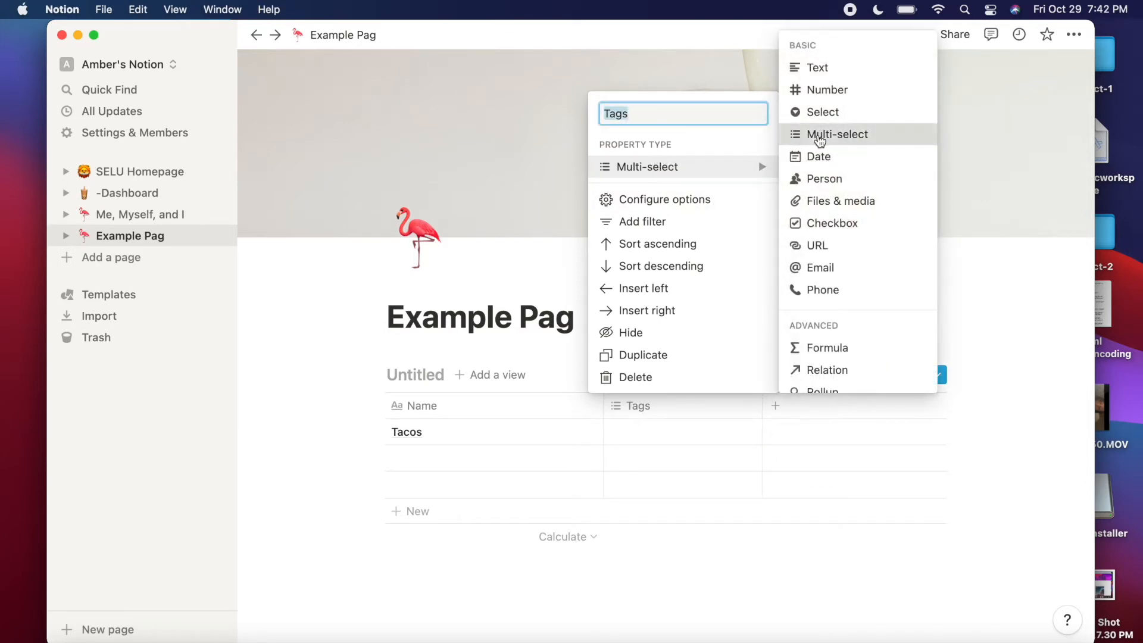
left_click(822, 134)
left_click(681, 411)
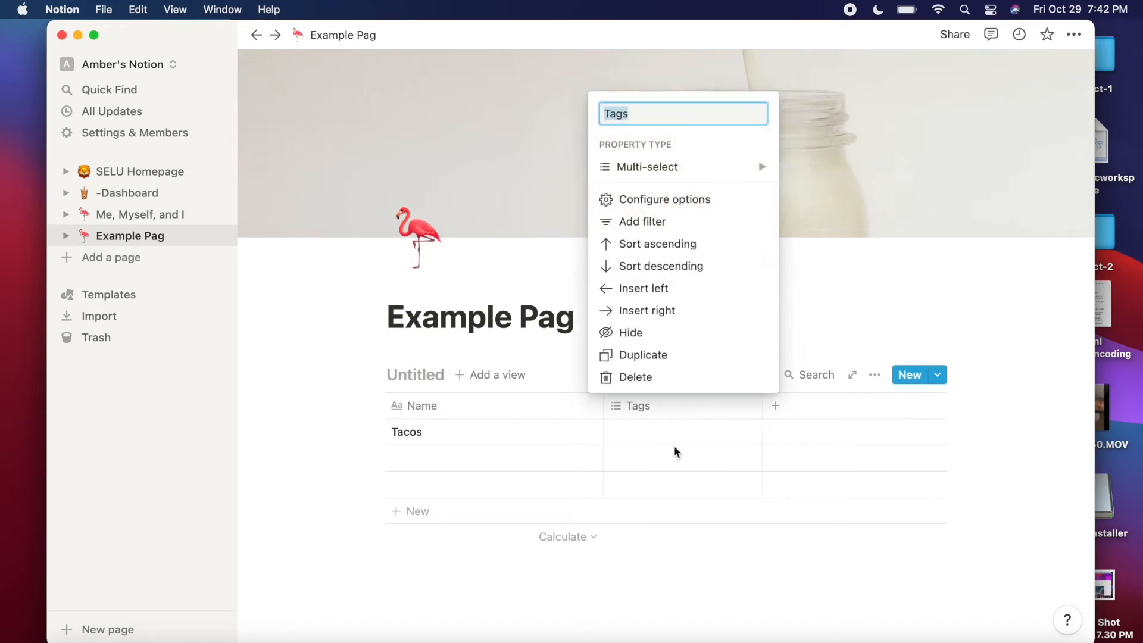
left_click(654, 434)
Step: Create the tag "json" for the Tacos row and add a new text column to the table
left_click(654, 433)
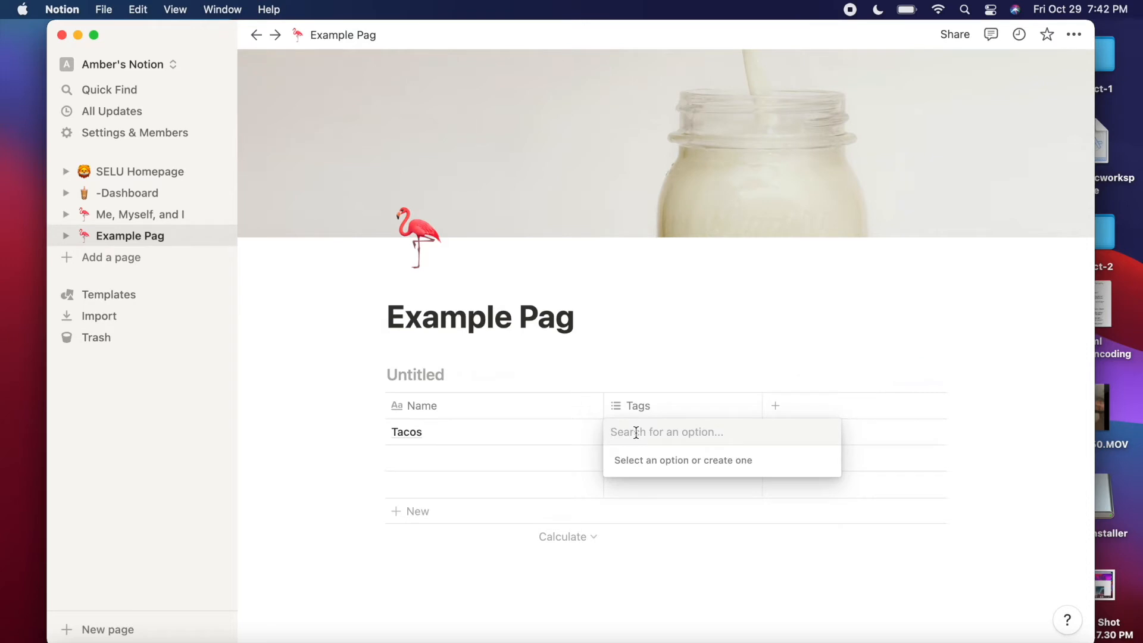
type("json")
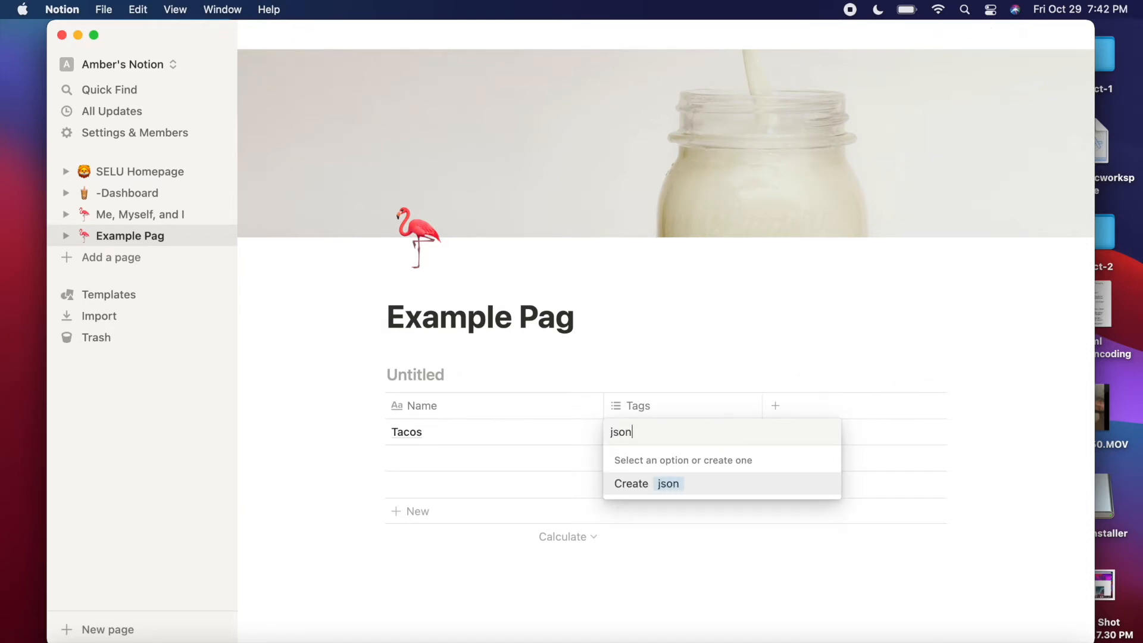
left_click(685, 485)
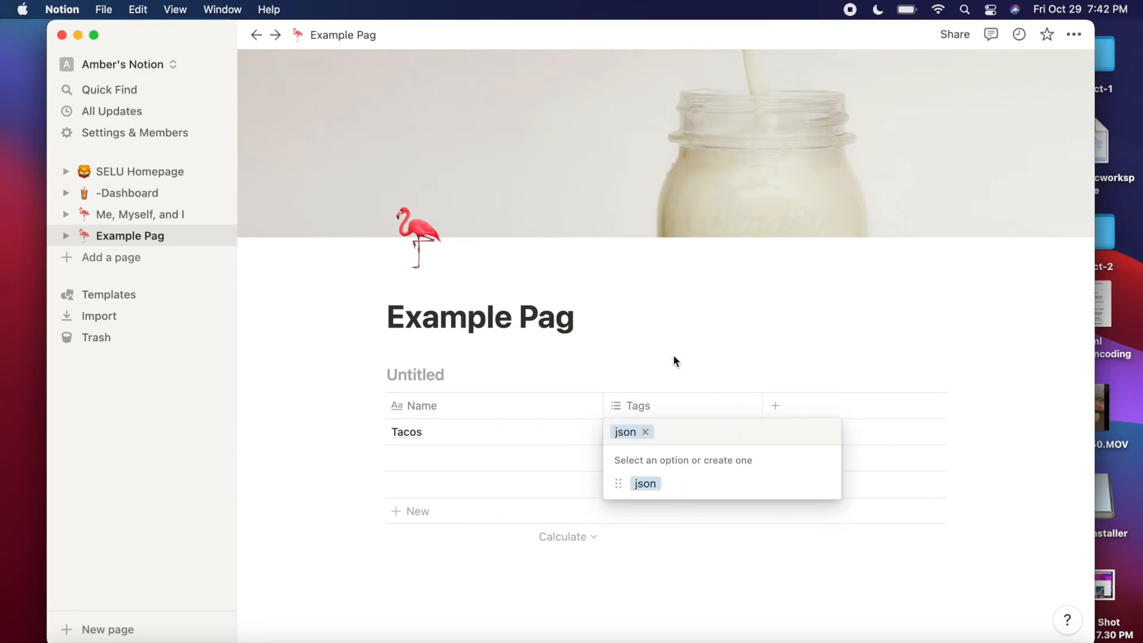
key("Escape")
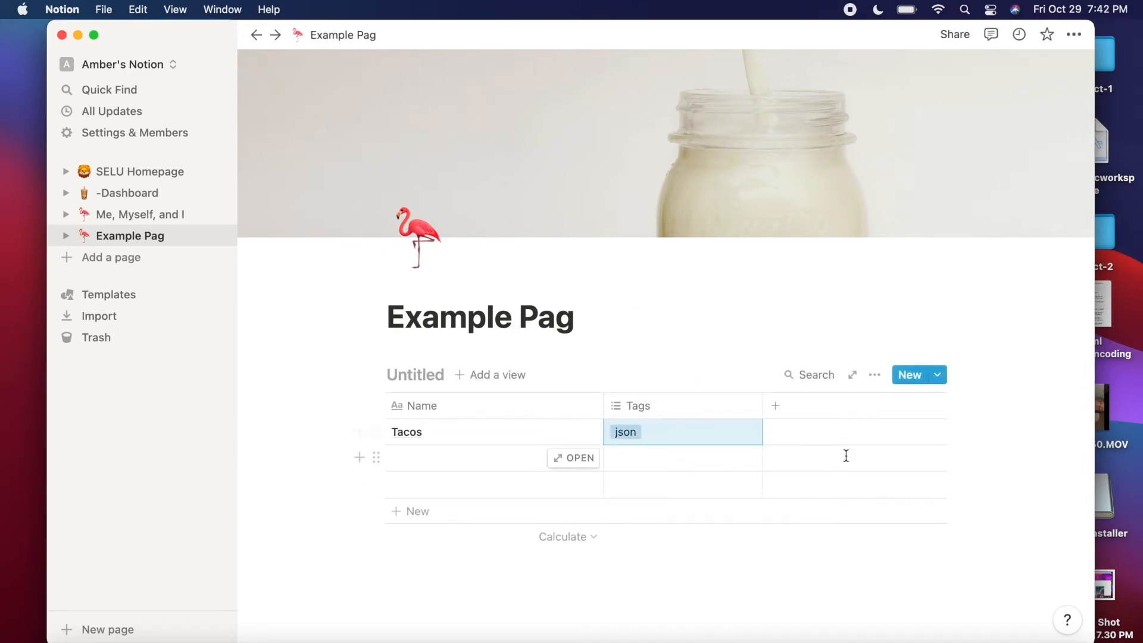
key("Escape")
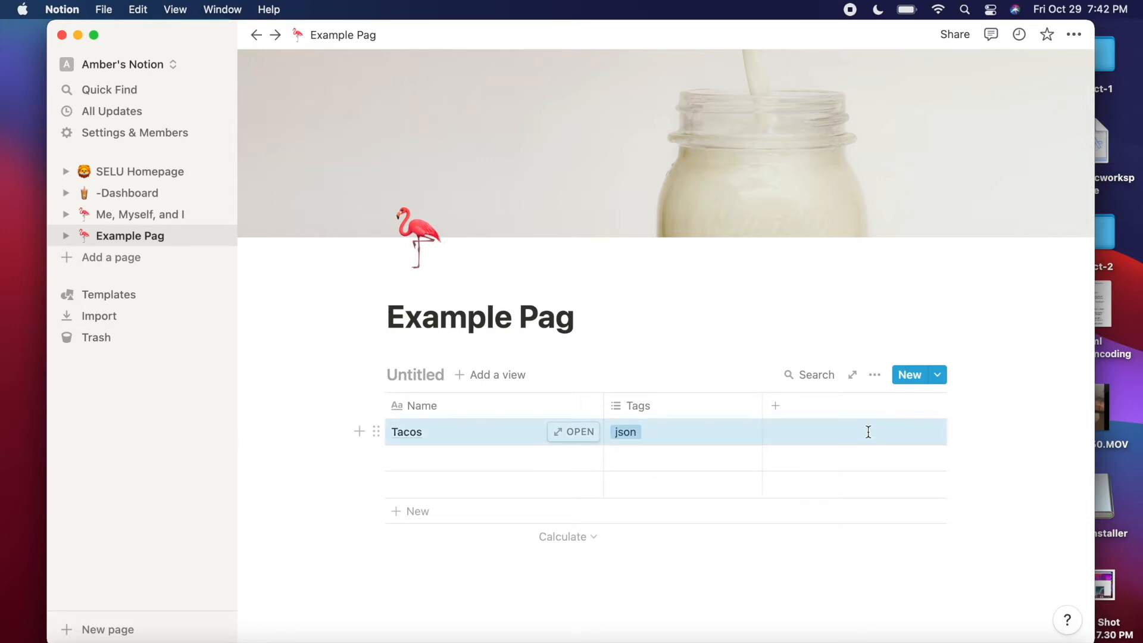
left_click(776, 406)
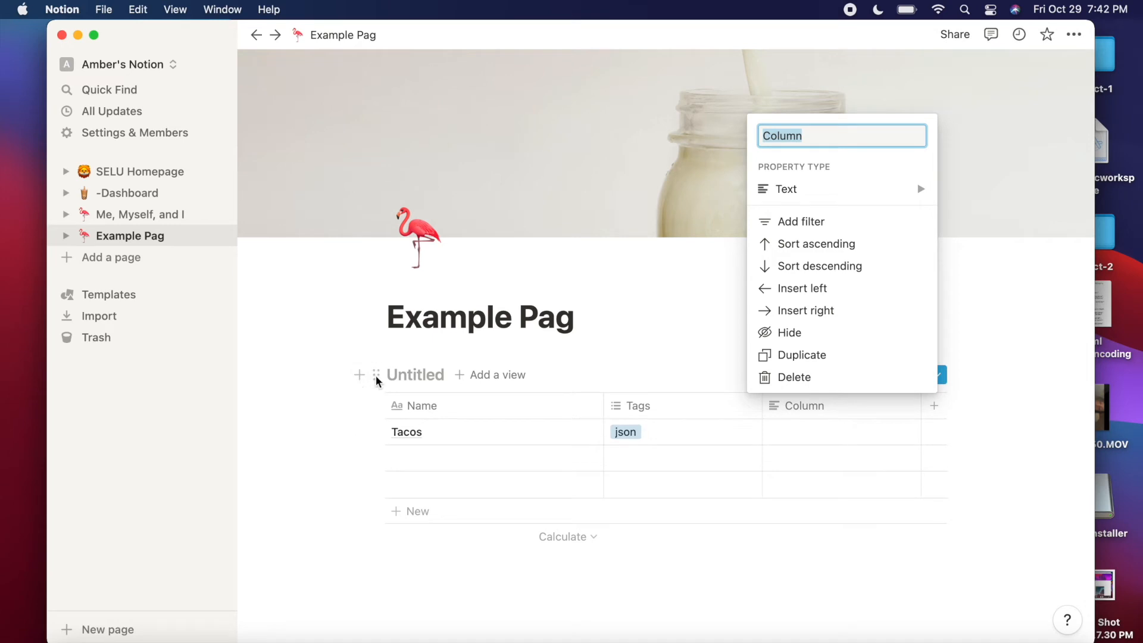
left_click(377, 381)
Step: Delete the whole untitled table database from the page
left_click(360, 374)
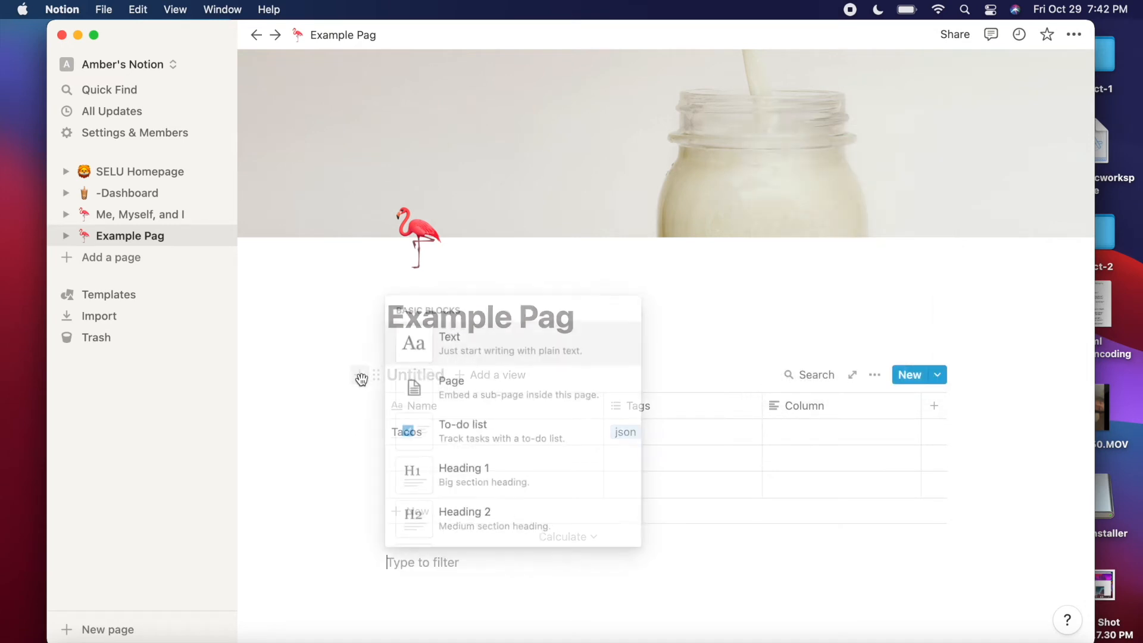
key("Escape")
left_click(375, 374)
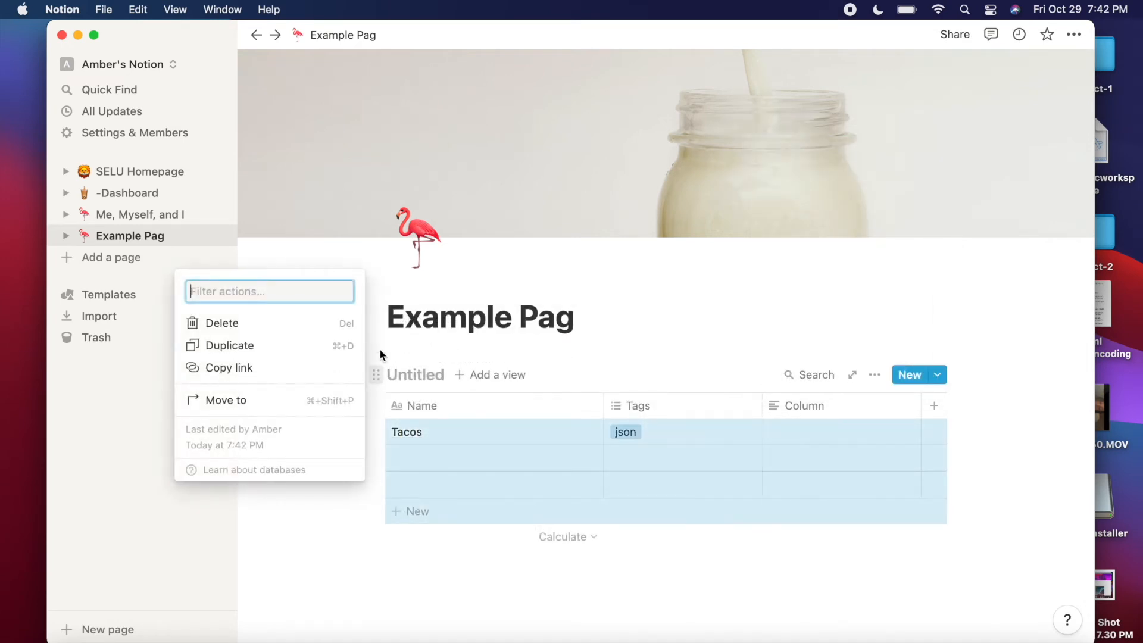
left_click(249, 324)
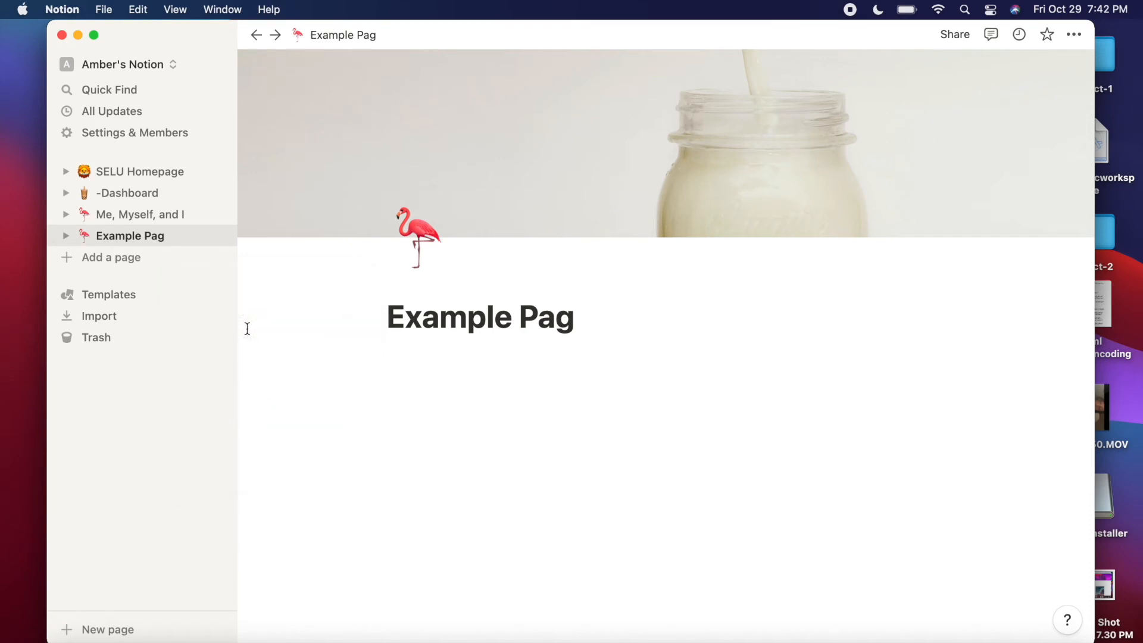
Step: Bring up the block list below the page title and examine its database types, such as Gallery - Inline and Board - Inline
left_click(411, 372)
type("/")
scroll(473, 488, "down", 15)
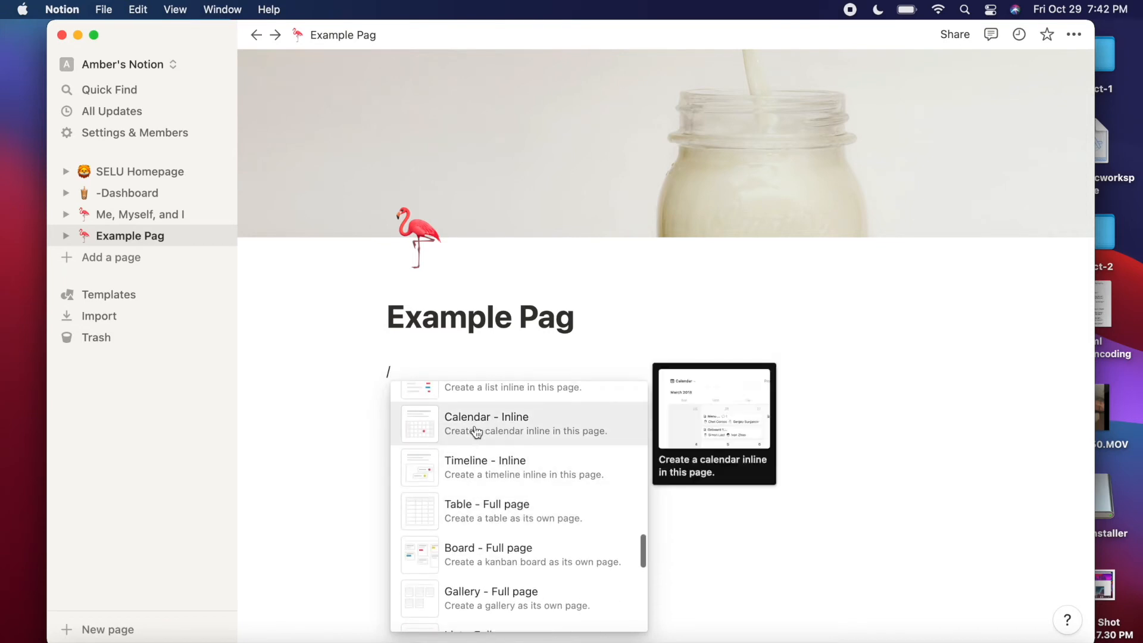
scroll(473, 434, "up", 3)
scroll(472, 434, "up", 1)
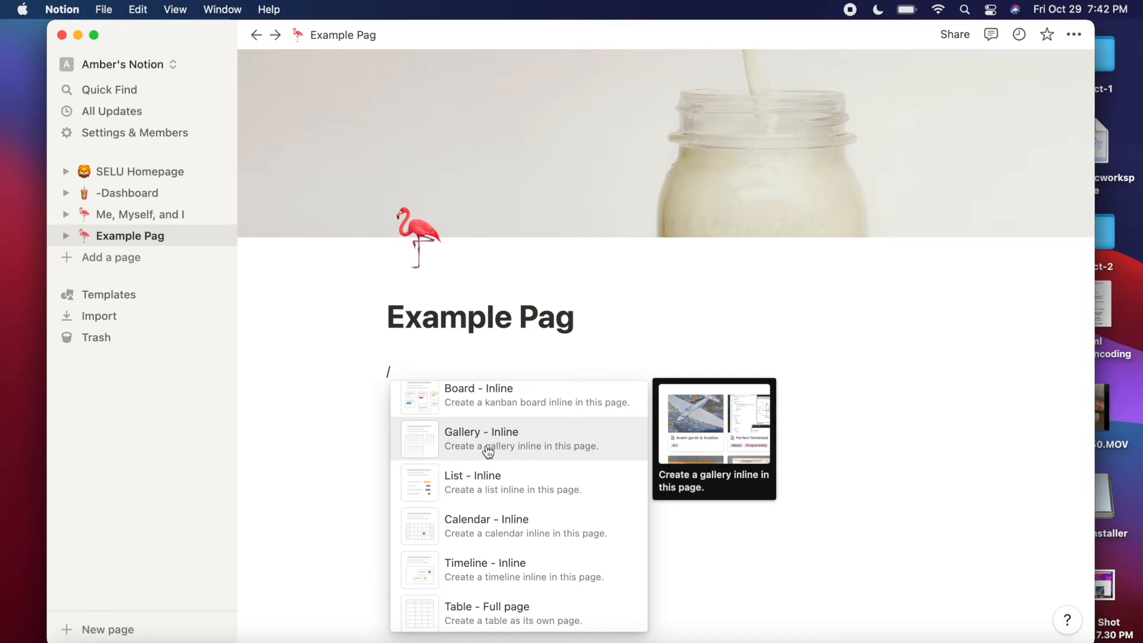
scroll(488, 452, "up", 3)
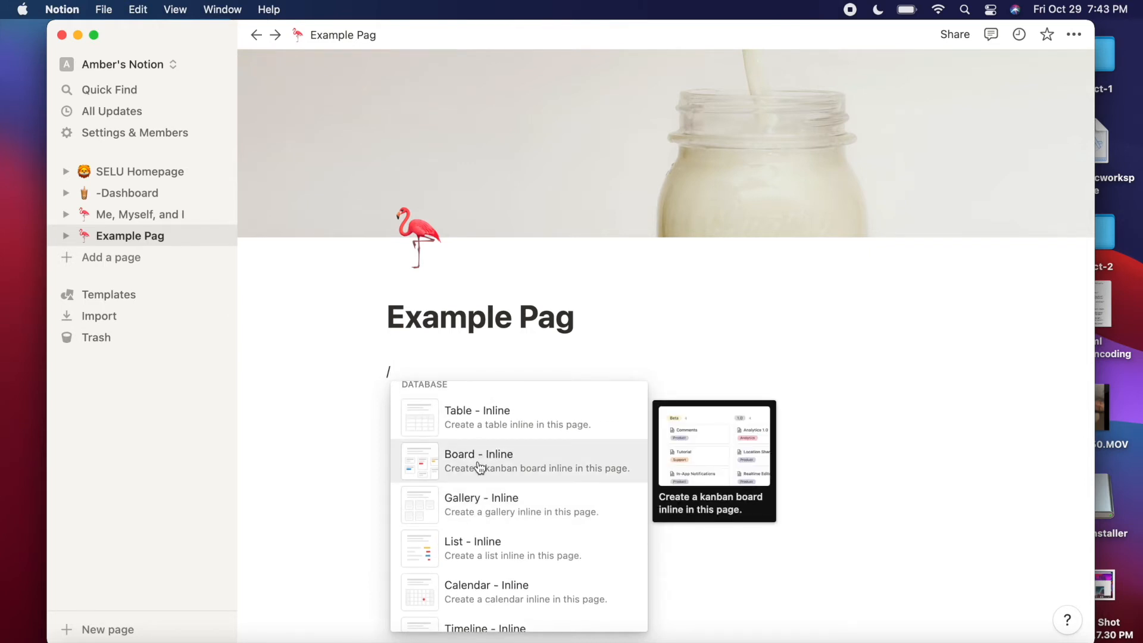
Step: Go to the Packing List page inside SELU Homepage and view its board of packing categories
left_click(143, 172)
scroll(400, 581, "down", 3)
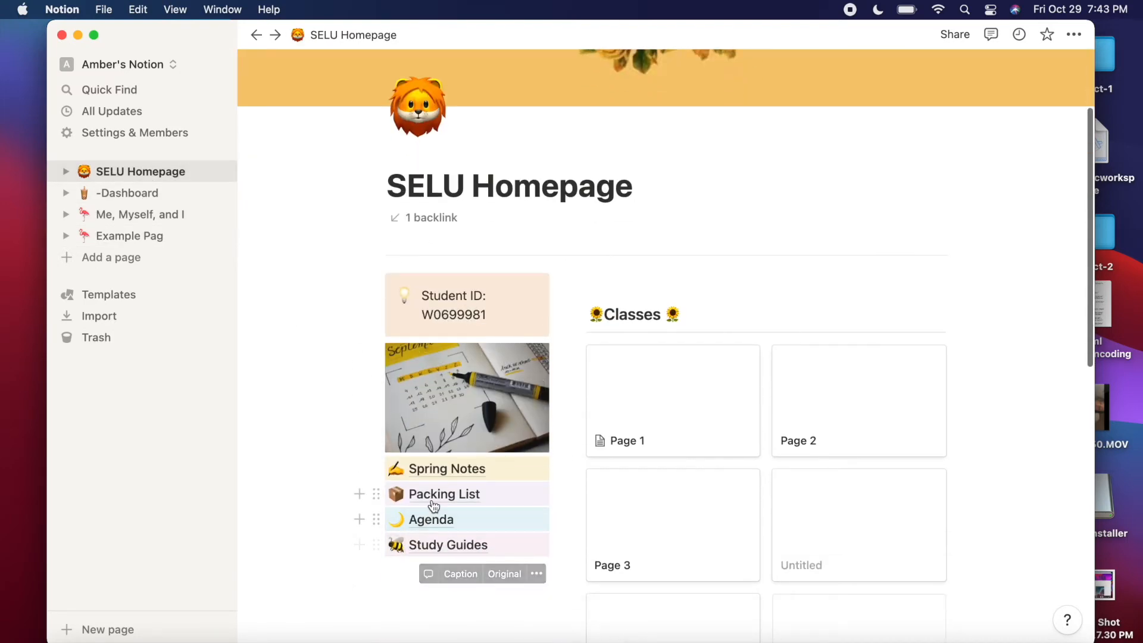
left_click(434, 500)
scroll(281, 409, "down", 5)
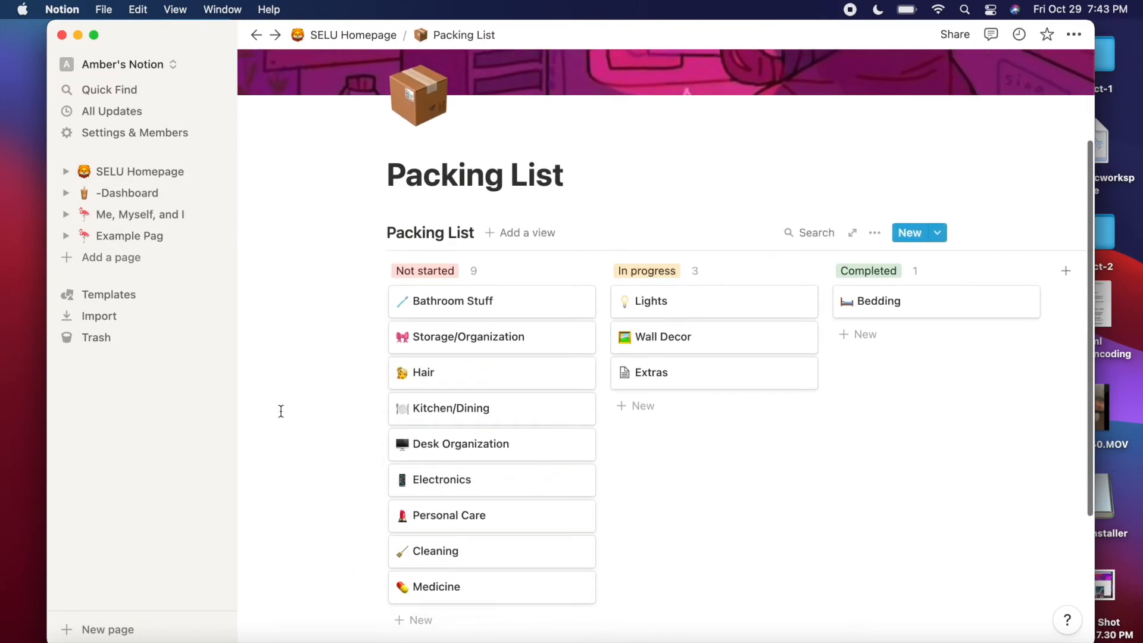
Step: Look across the Packing List board's status groups, including the hidden ones, and view the Me, Myself, and I page
scroll(748, 581, "right", 5)
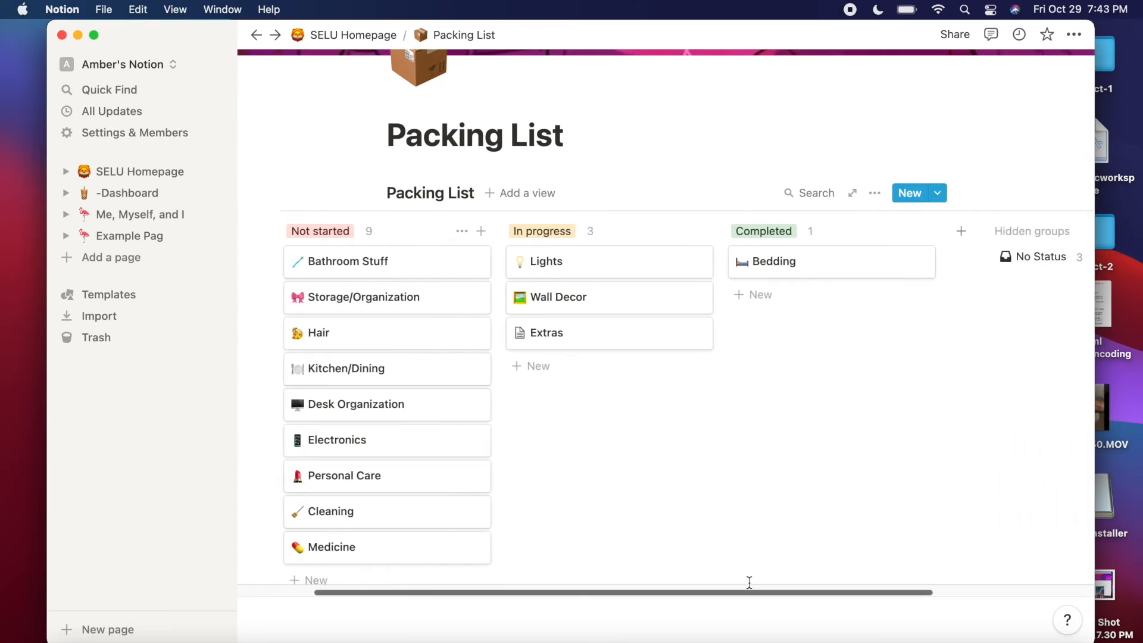
scroll(749, 581, "left", 5)
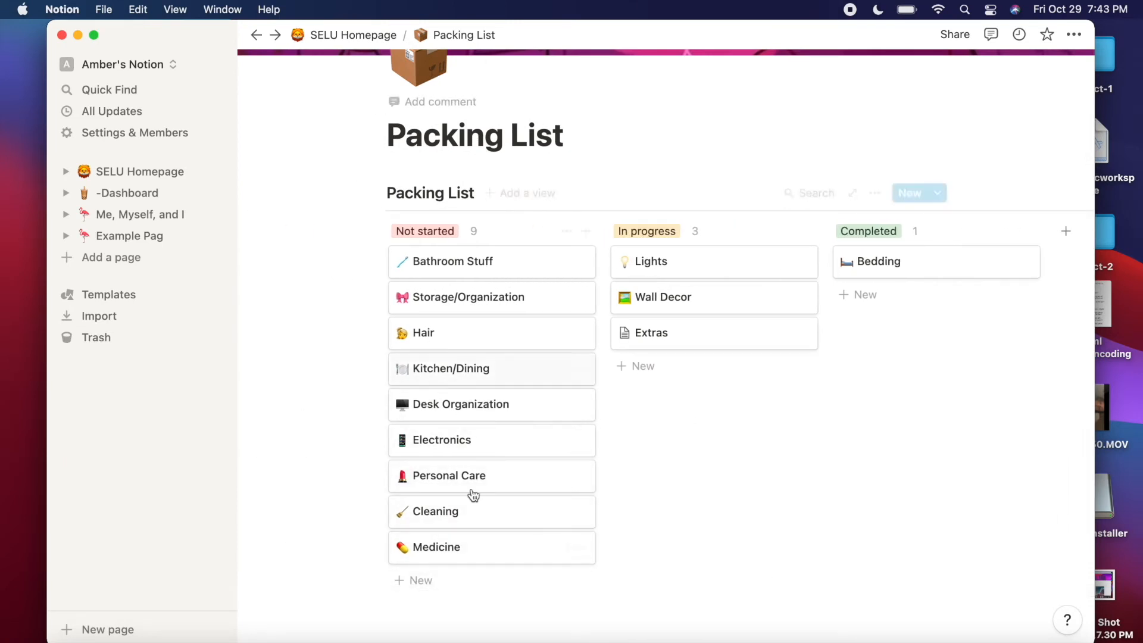
scroll(745, 510, "right", 3)
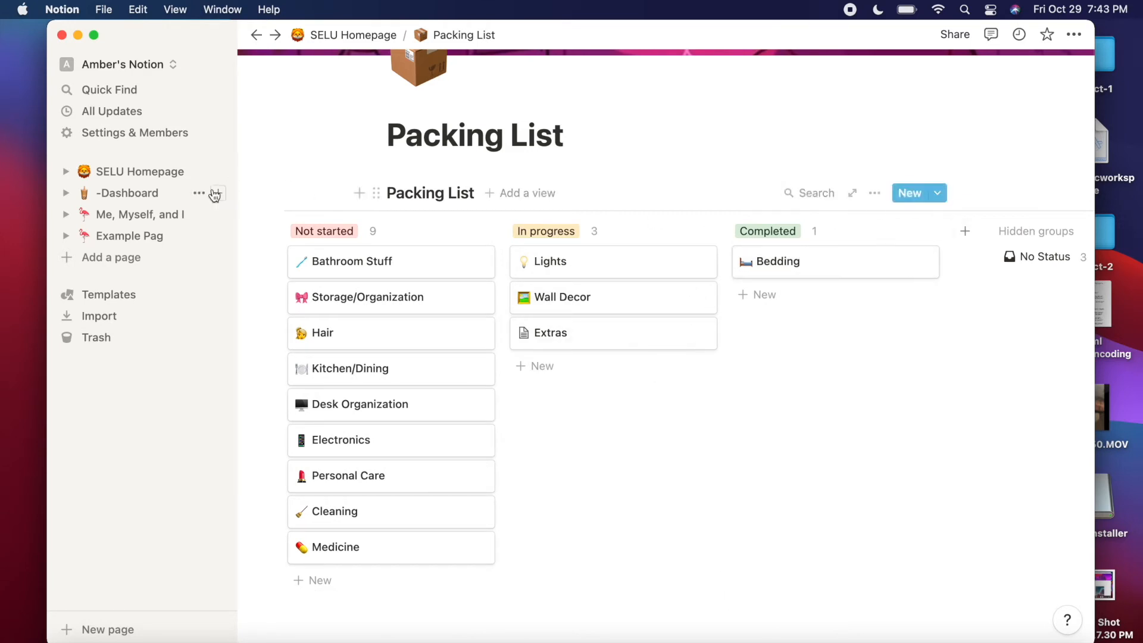
left_click(135, 223)
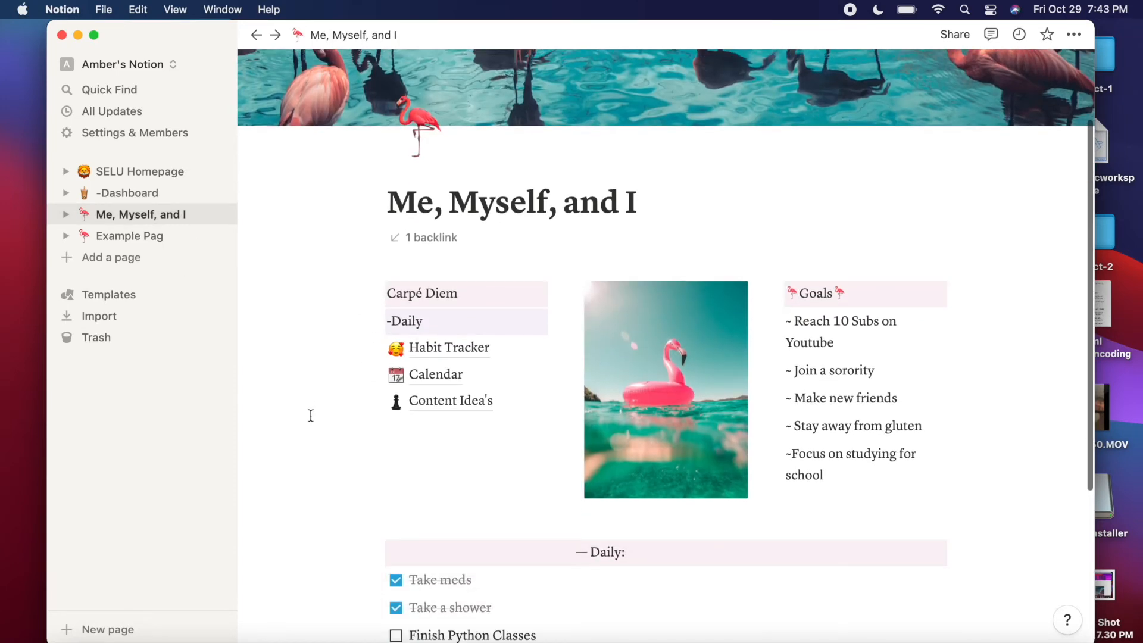
Step: Return to the Example Pag page, bring up the block list below its title and examine the inline and full-page database types
left_click(139, 237)
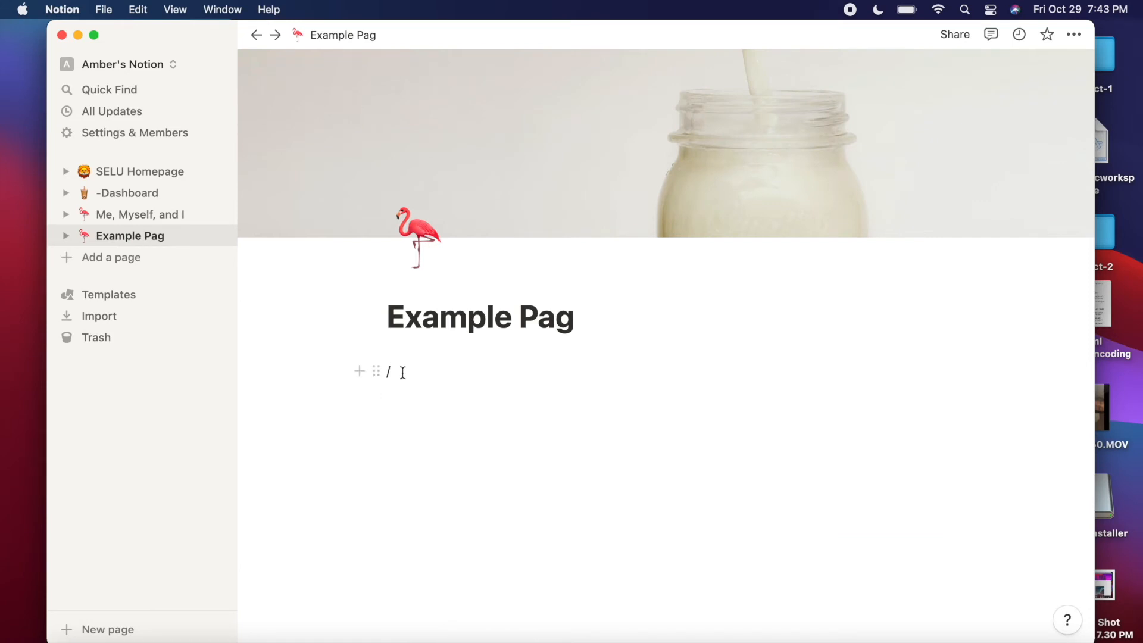
key("BackSpace")
type("/")
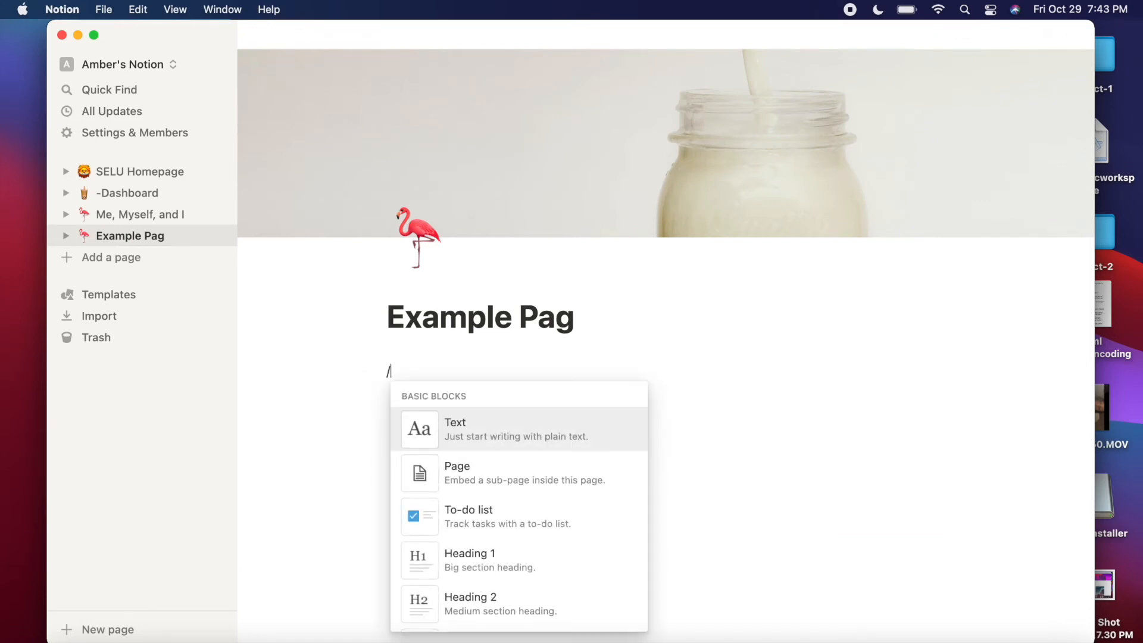
scroll(464, 524, "down", 10)
scroll(467, 528, "down", 15)
scroll(466, 529, "up", 10)
scroll(467, 529, "down", 5)
scroll(467, 529, "up", 8)
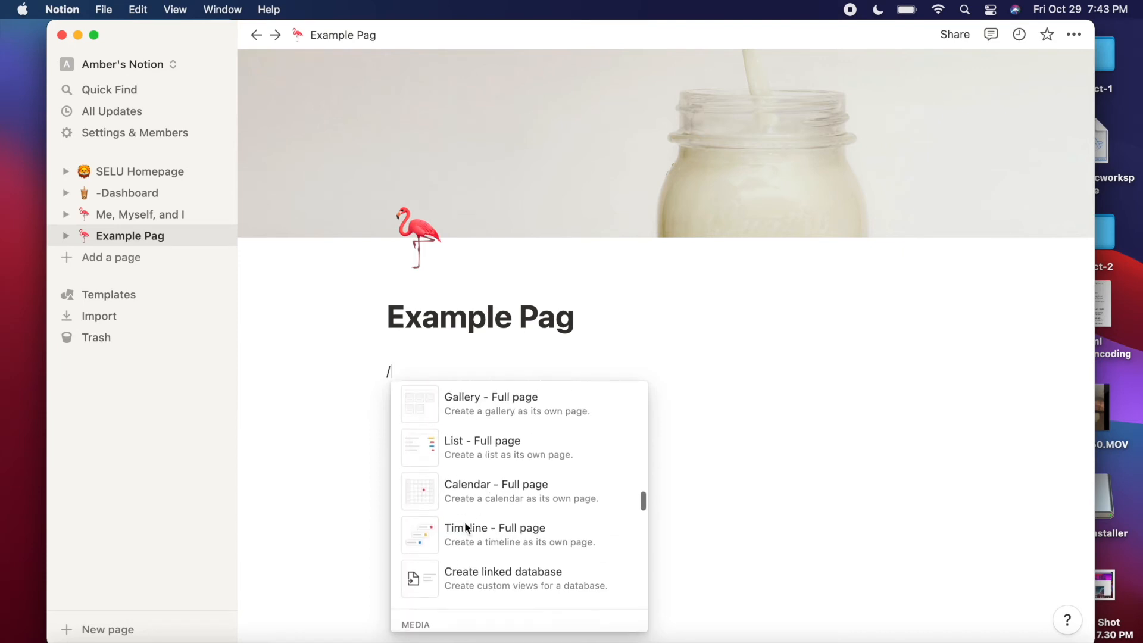
scroll(467, 528, "up", 5)
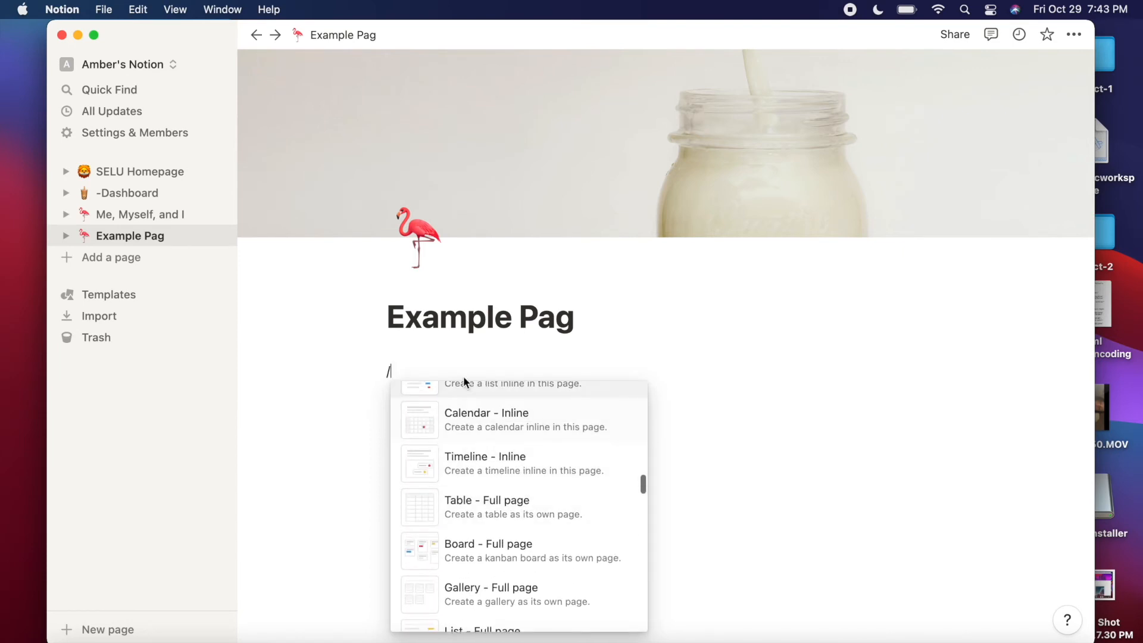
scroll(485, 570, "down", 4)
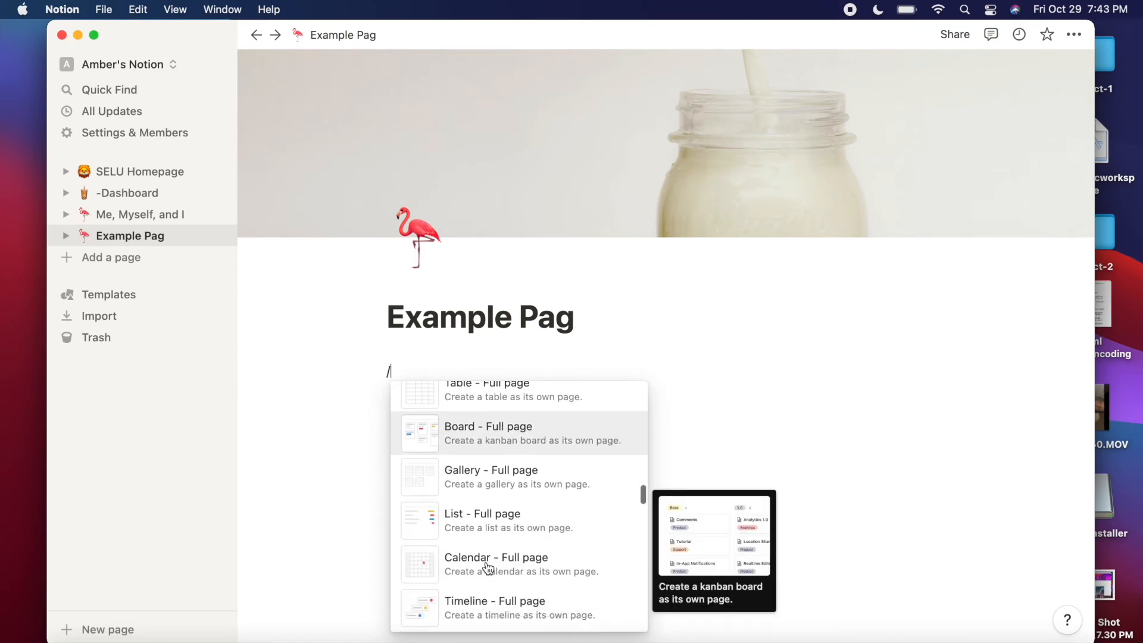
scroll(478, 537, "down", 3)
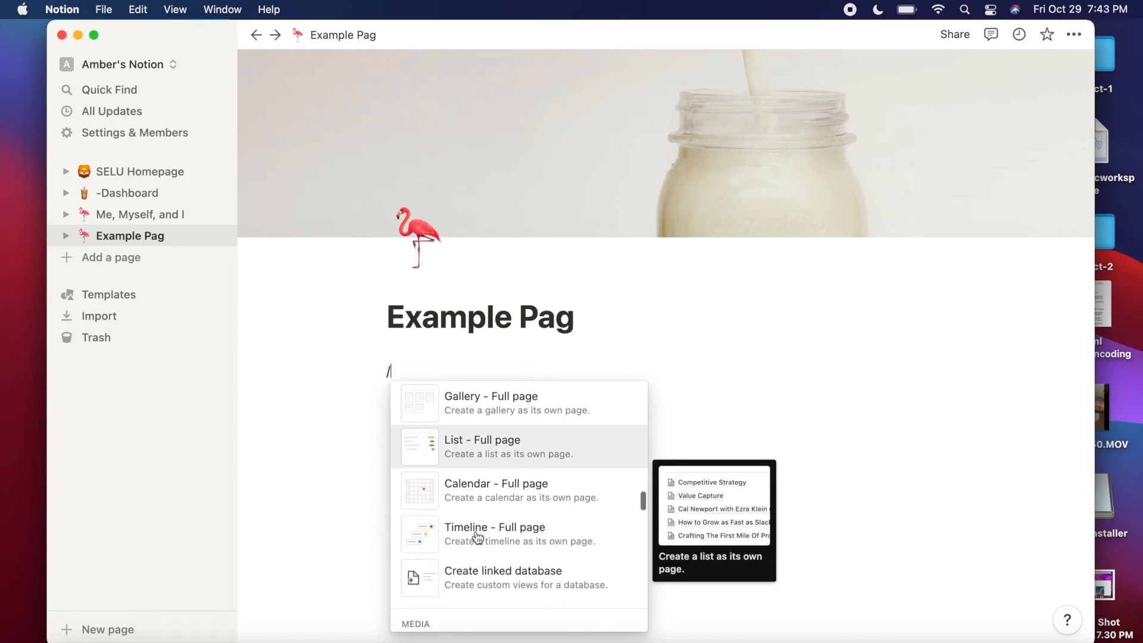
scroll(467, 457, "up", 10)
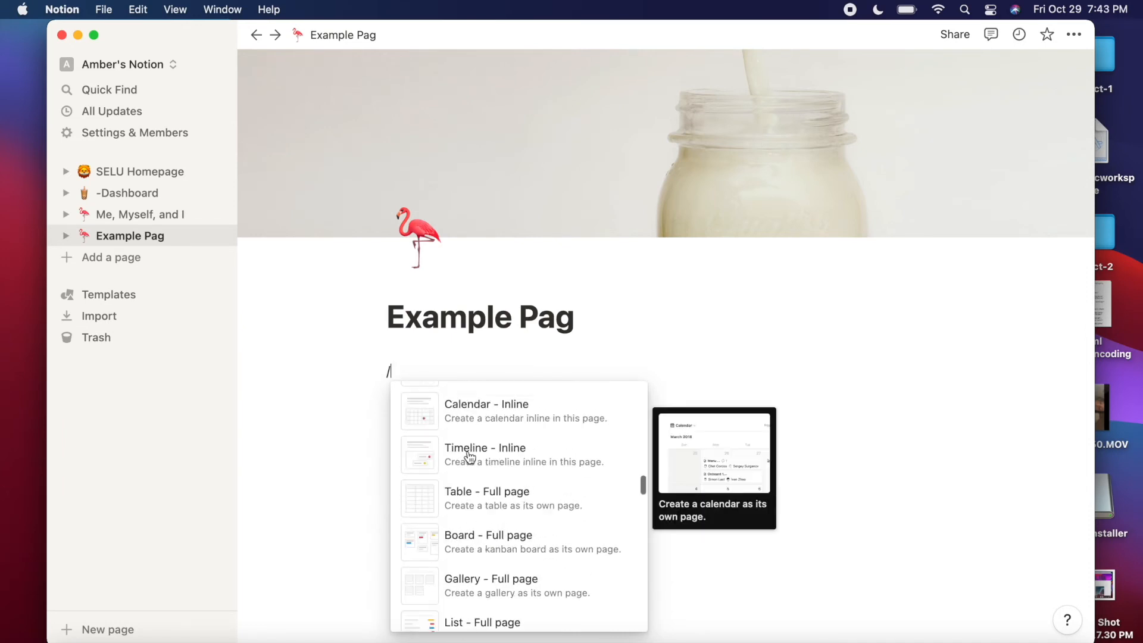
scroll(499, 521, "down", 8)
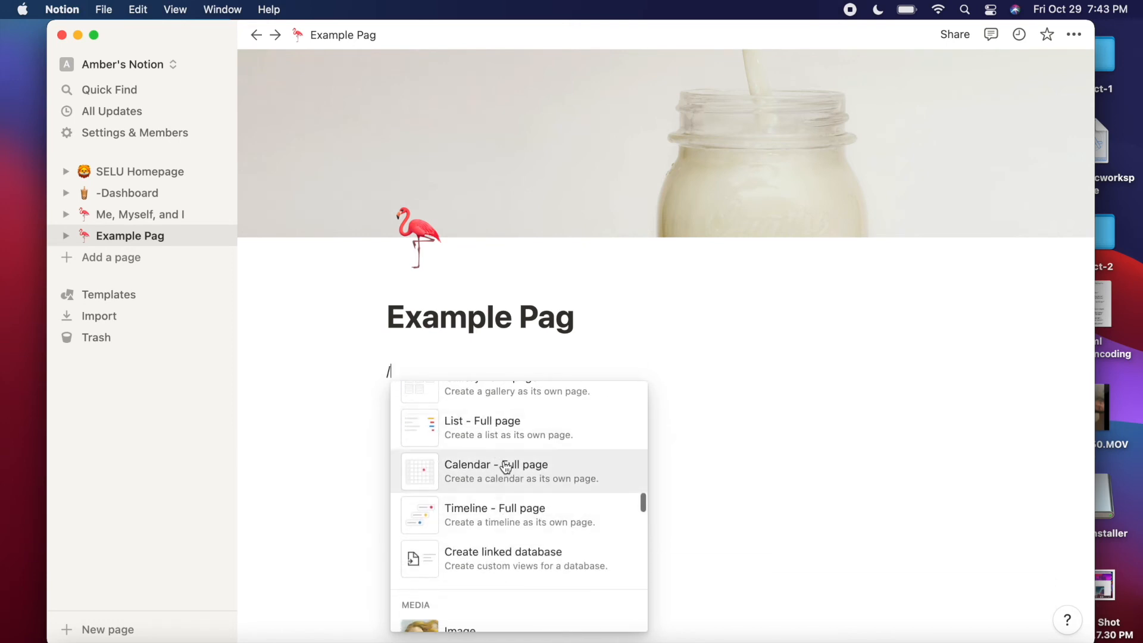
scroll(506, 467, "down", 3)
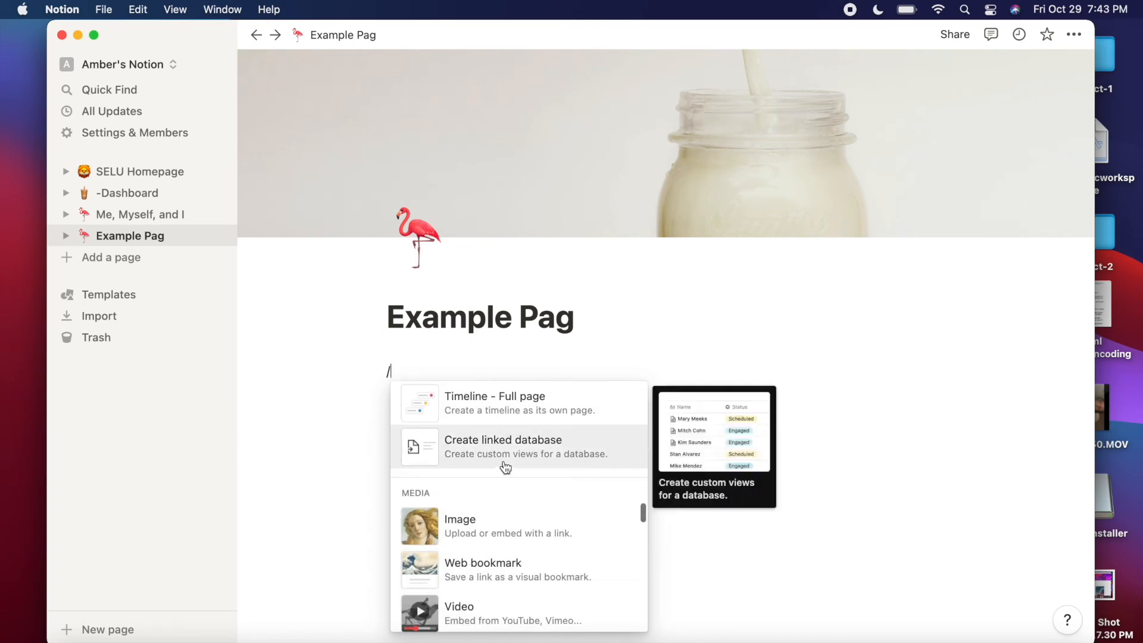
Step: Examine the media block types in the block list, such as Image, Web bookmark, Video, Audio, Code and File
scroll(495, 543, "down", 1)
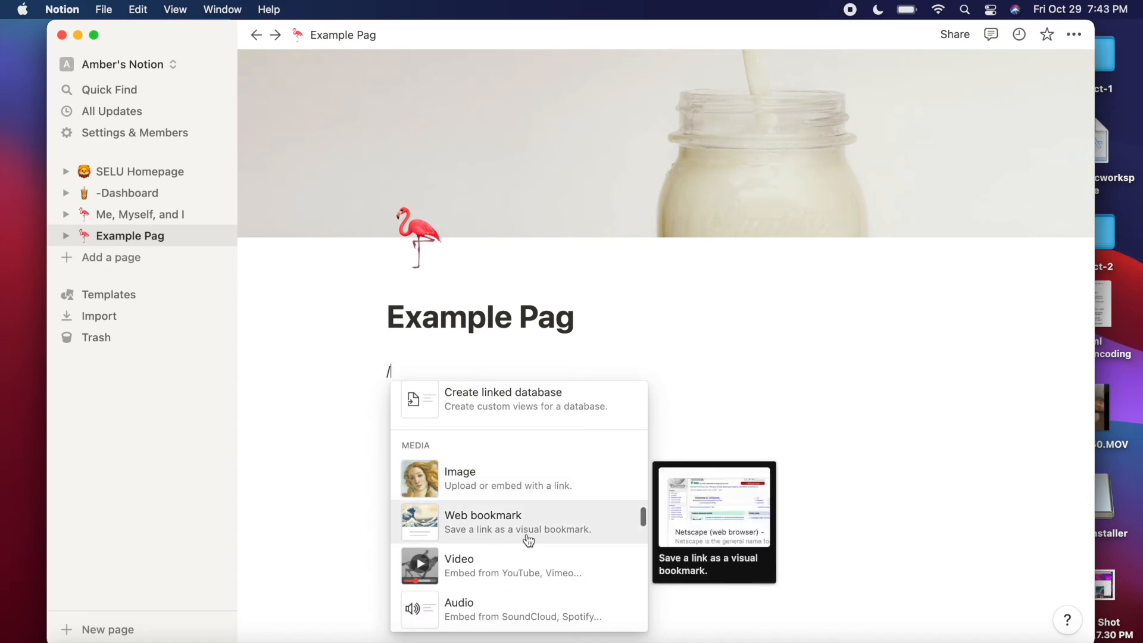
scroll(531, 539, "down", 1)
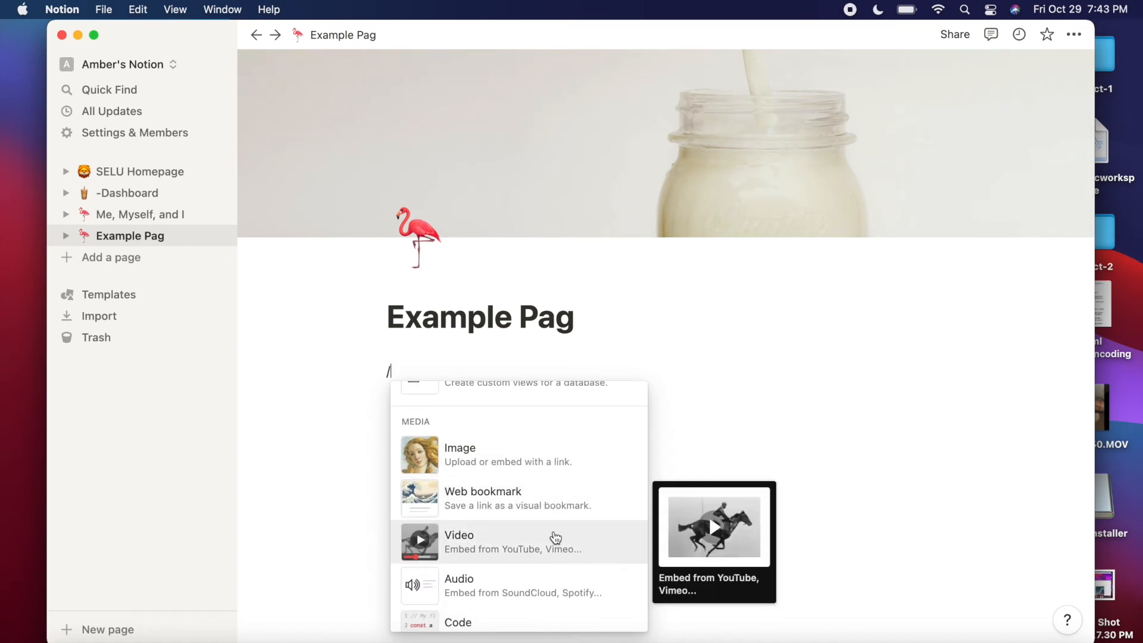
scroll(536, 549, "down", 4)
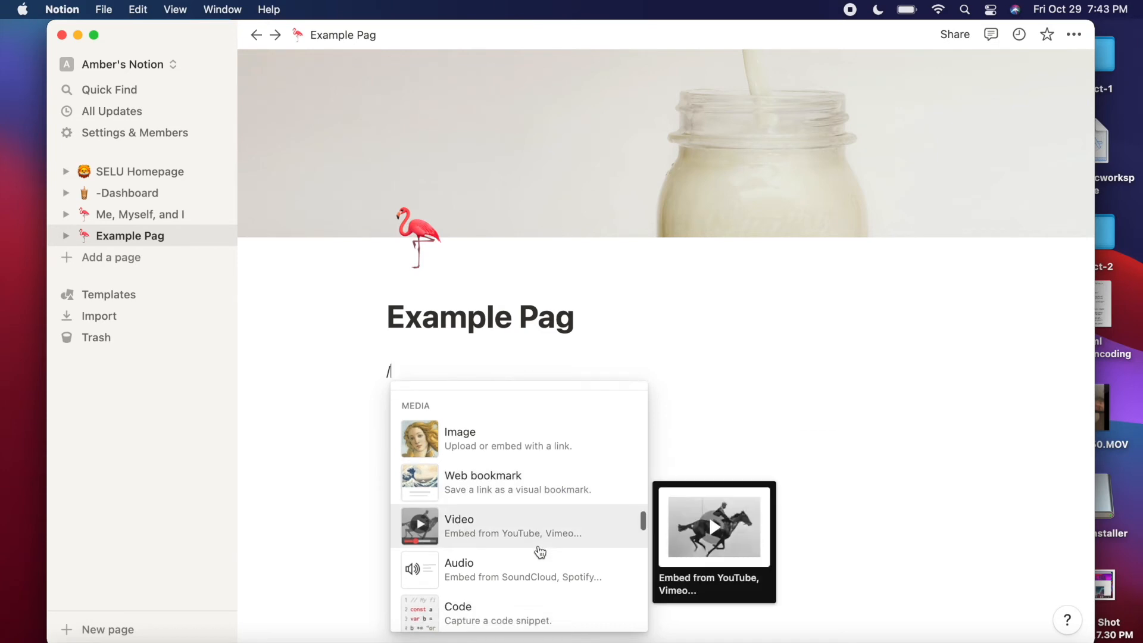
scroll(539, 552, "down", 2)
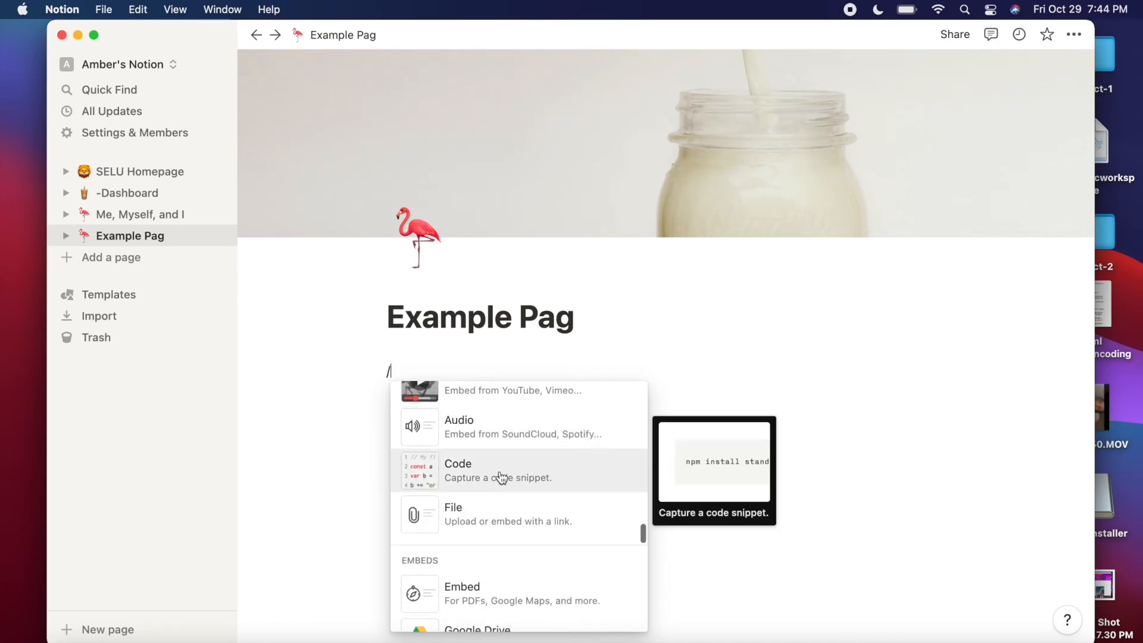
scroll(501, 476, "down", 3)
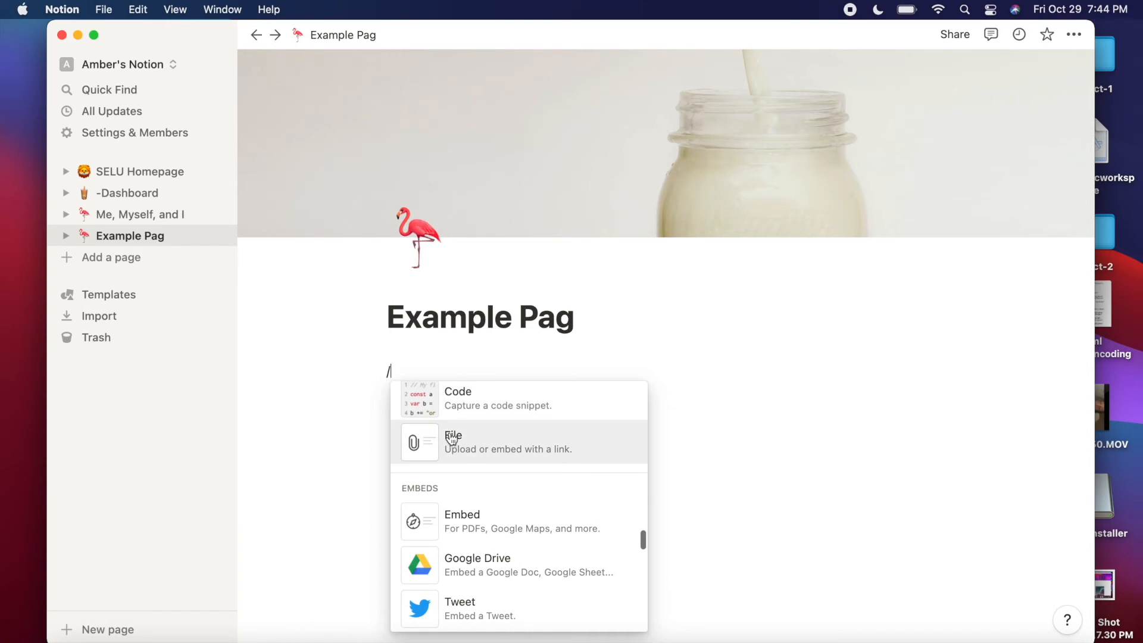
scroll(504, 503, "down", 2)
scroll(505, 503, "up", 3)
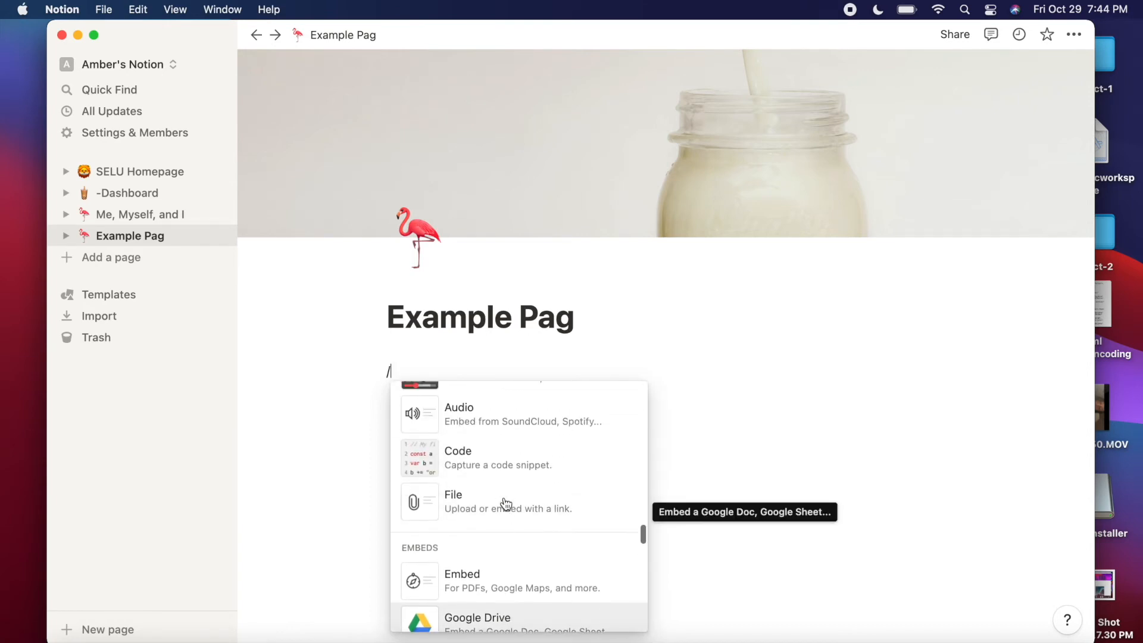
Step: Examine the embed and advanced block types in the block list, from Google Drive and Google Maps to Template button
scroll(506, 566, "down", 3)
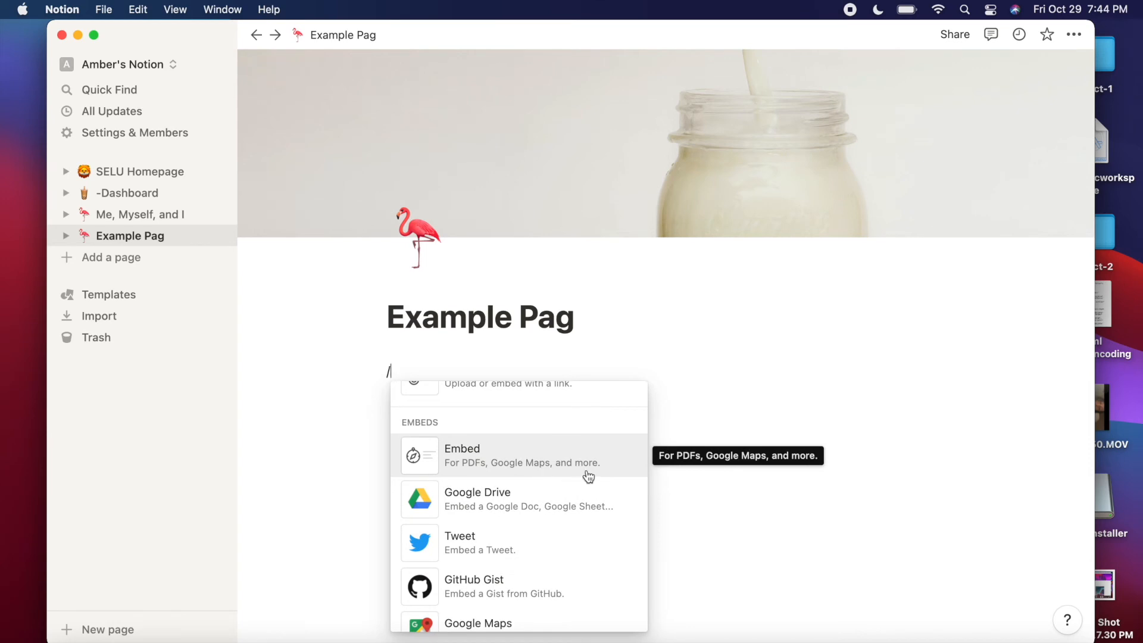
scroll(592, 507, "down", 2)
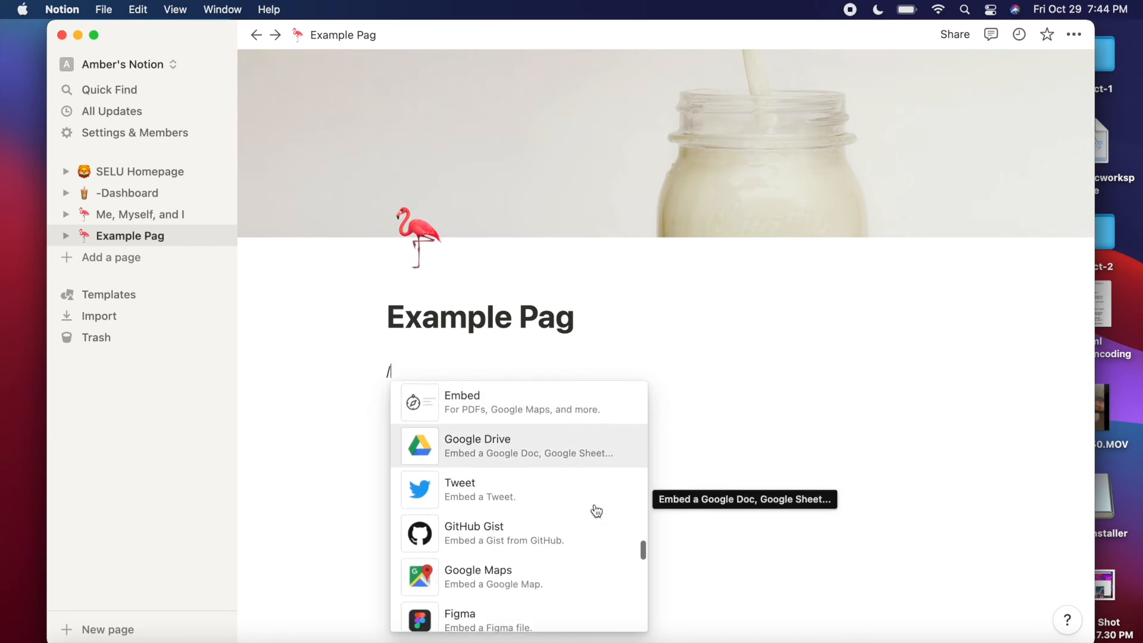
scroll(577, 553, "down", 4)
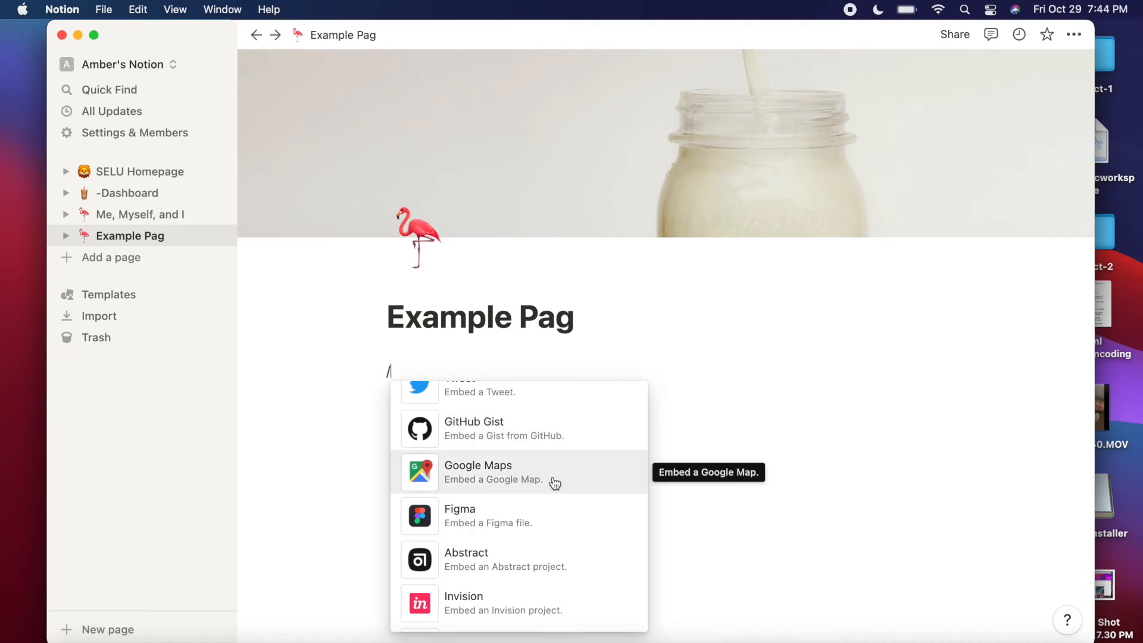
scroll(555, 484, "down", 12)
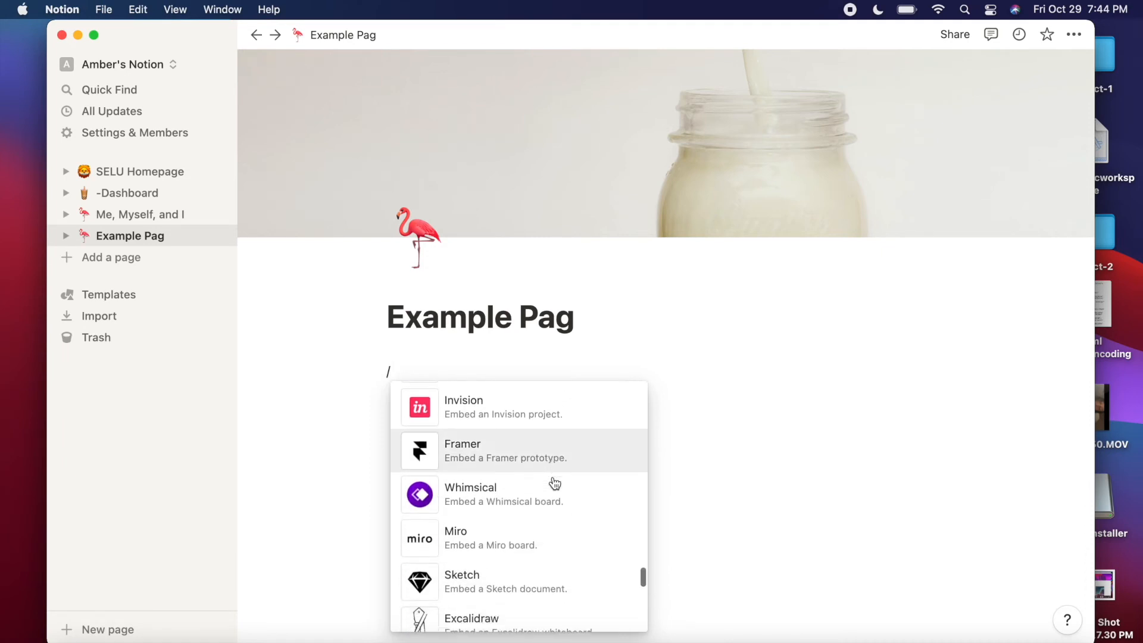
scroll(555, 483, "down", 10)
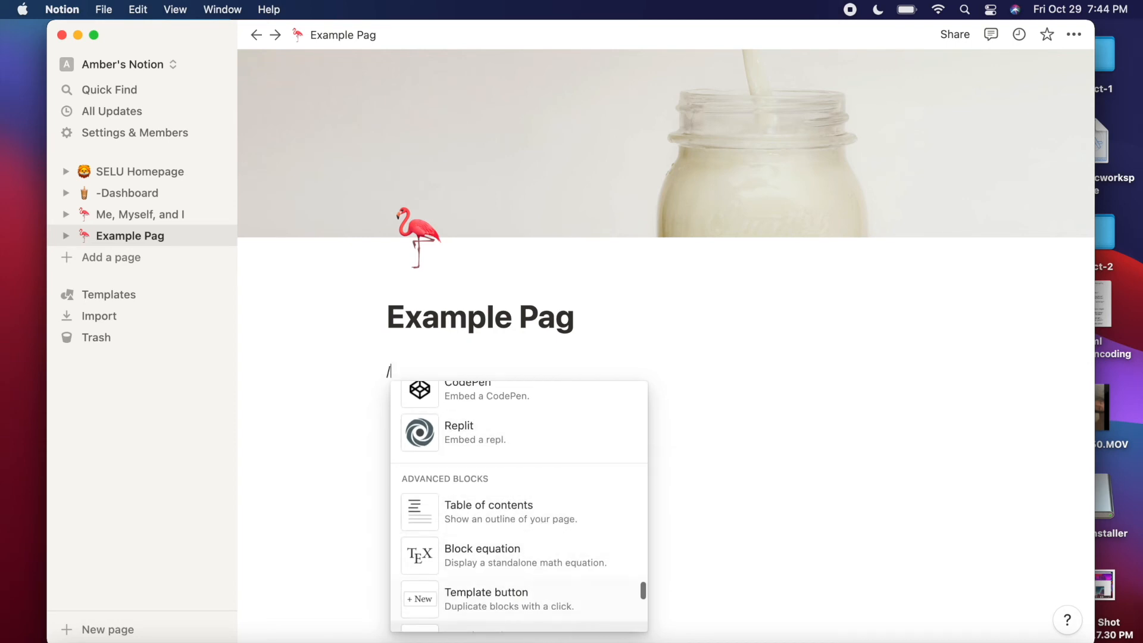
scroll(548, 507, "up", 20)
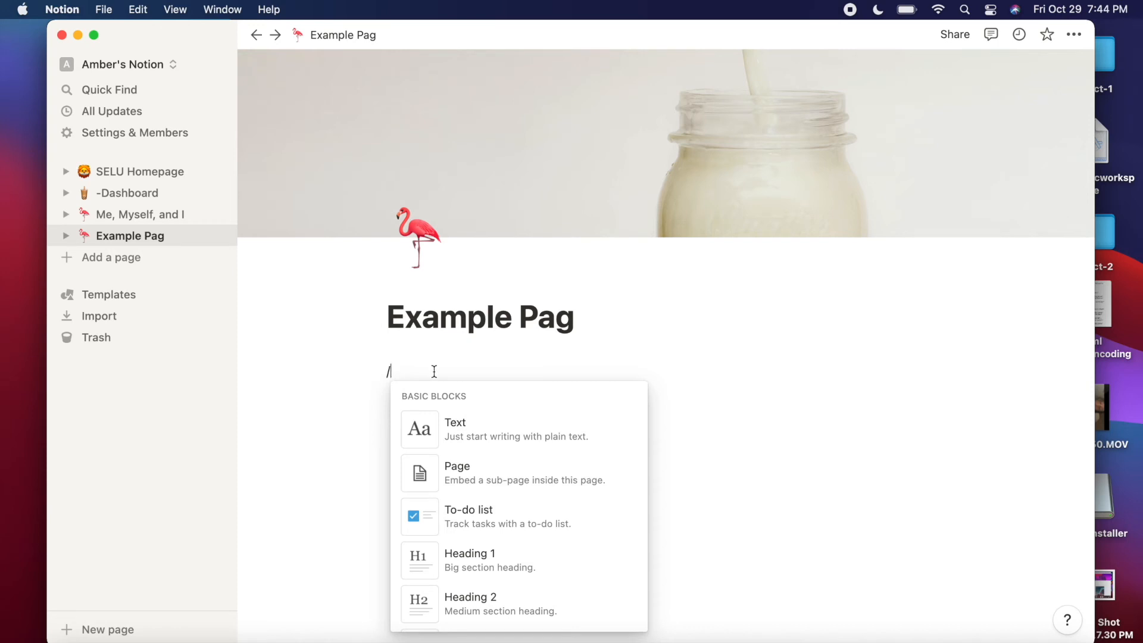
Step: Replace the slash below the page title with the text "Example" and give that line a brown background
key("BackSpace")
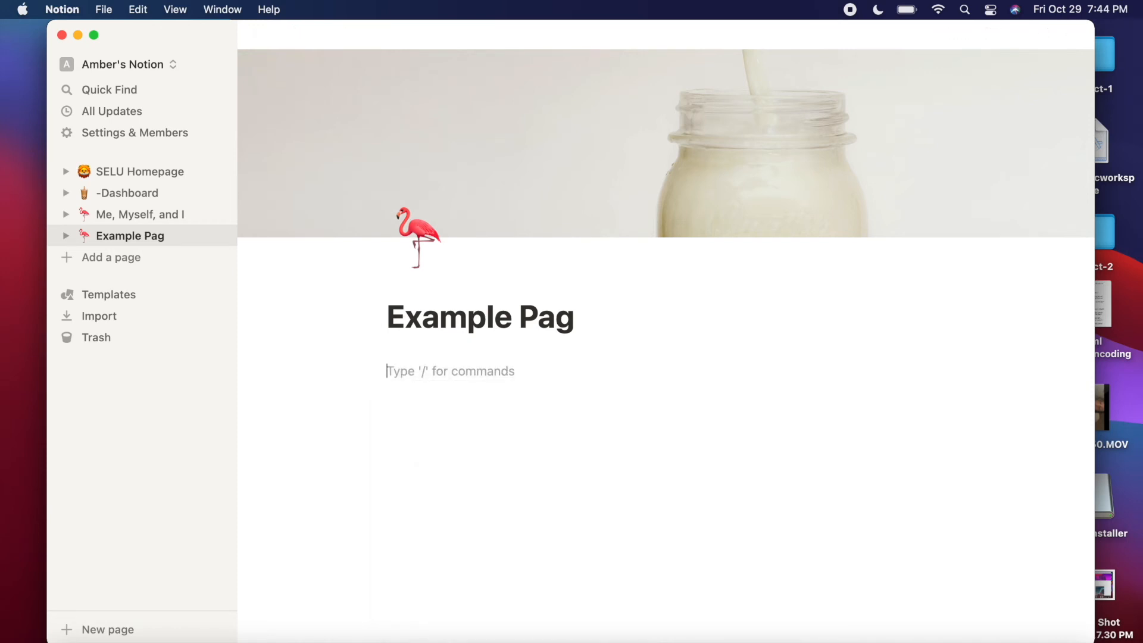
type("Example")
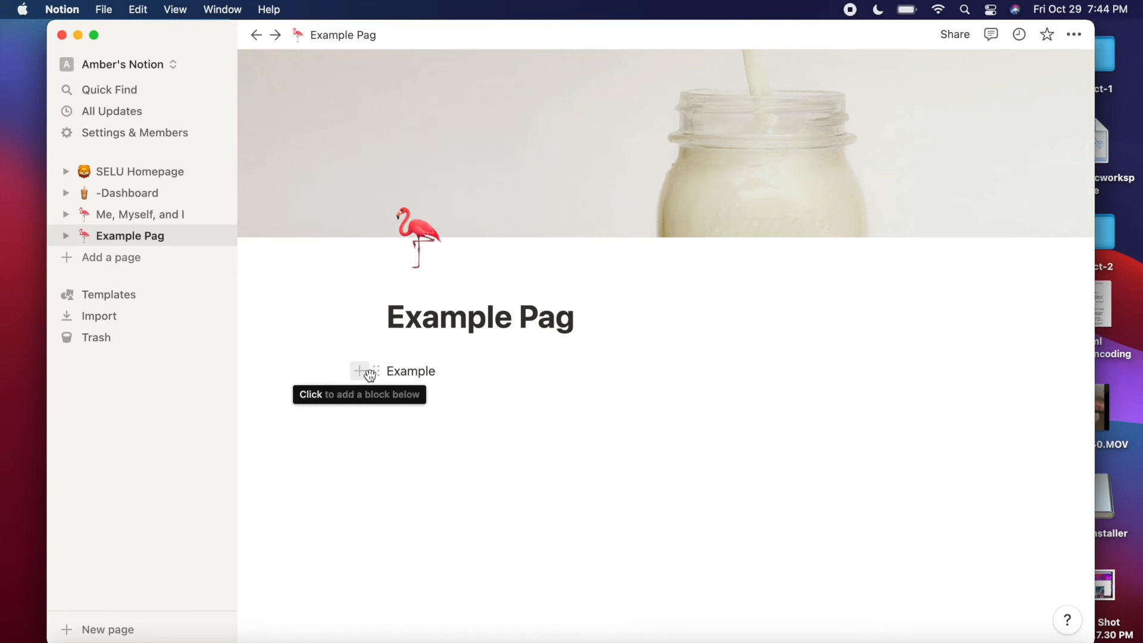
left_click(373, 374)
mouse_move(287, 463)
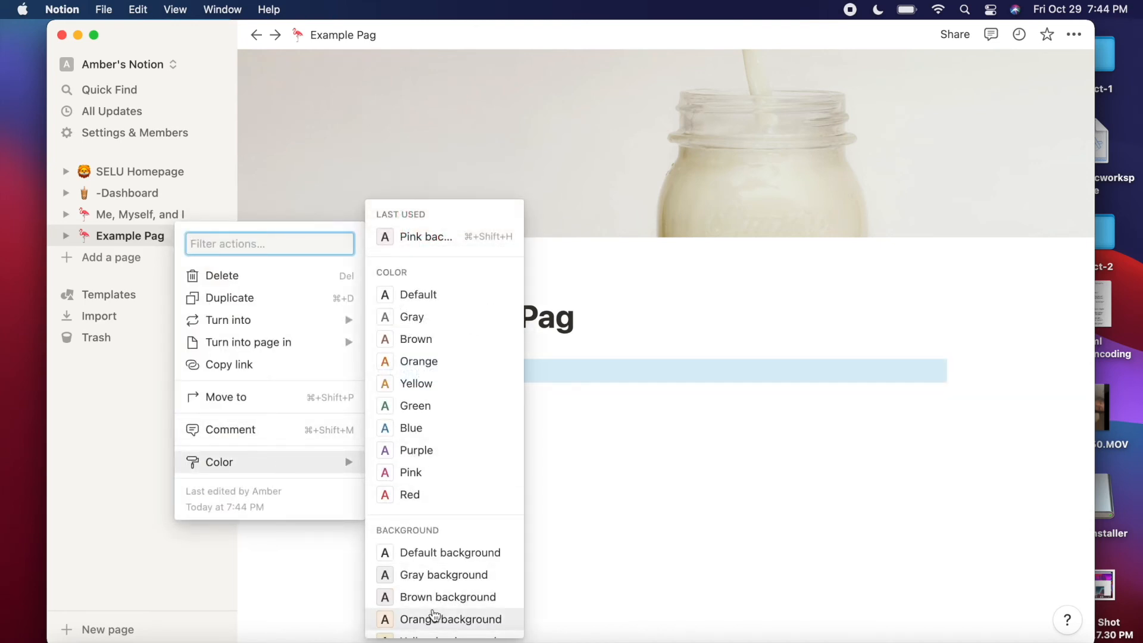
left_click(277, 570)
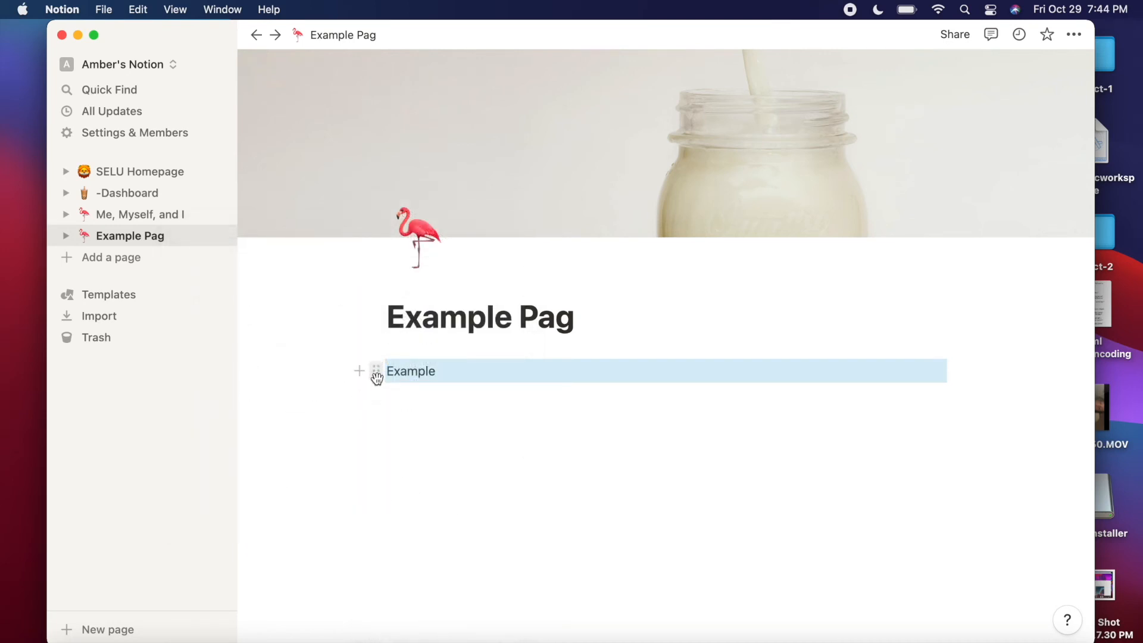
left_click(376, 370)
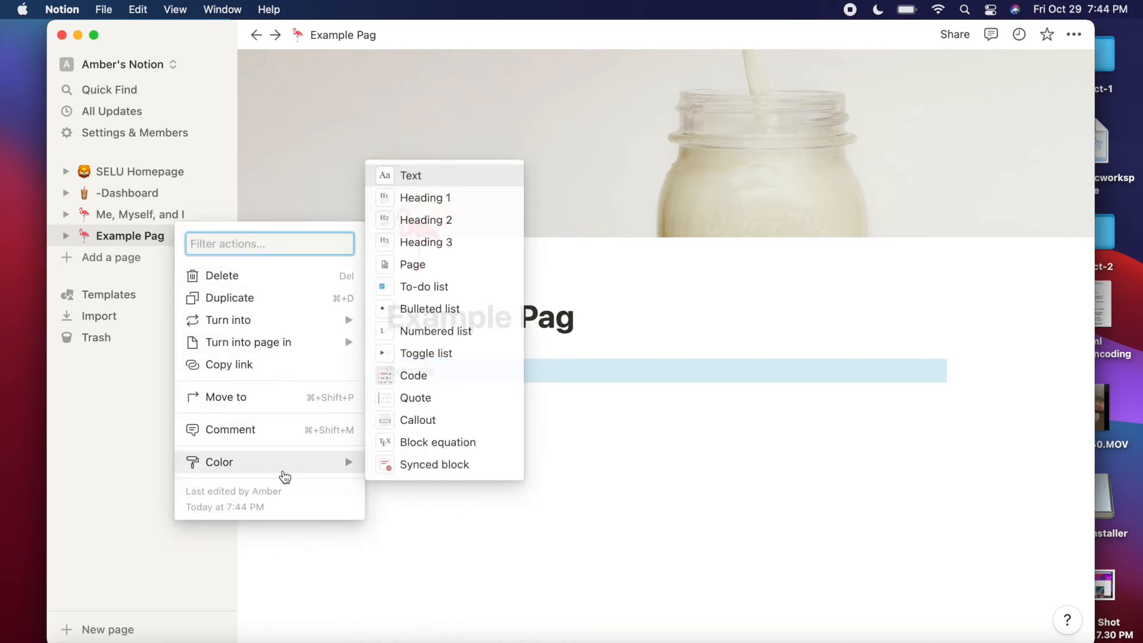
mouse_move(287, 477)
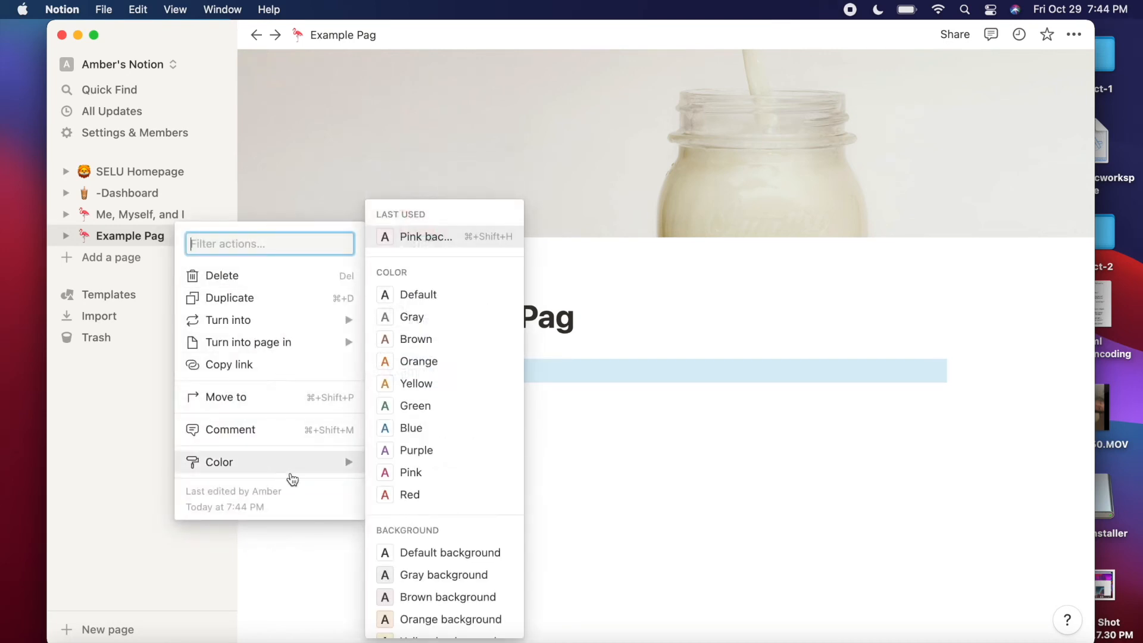
left_click(420, 597)
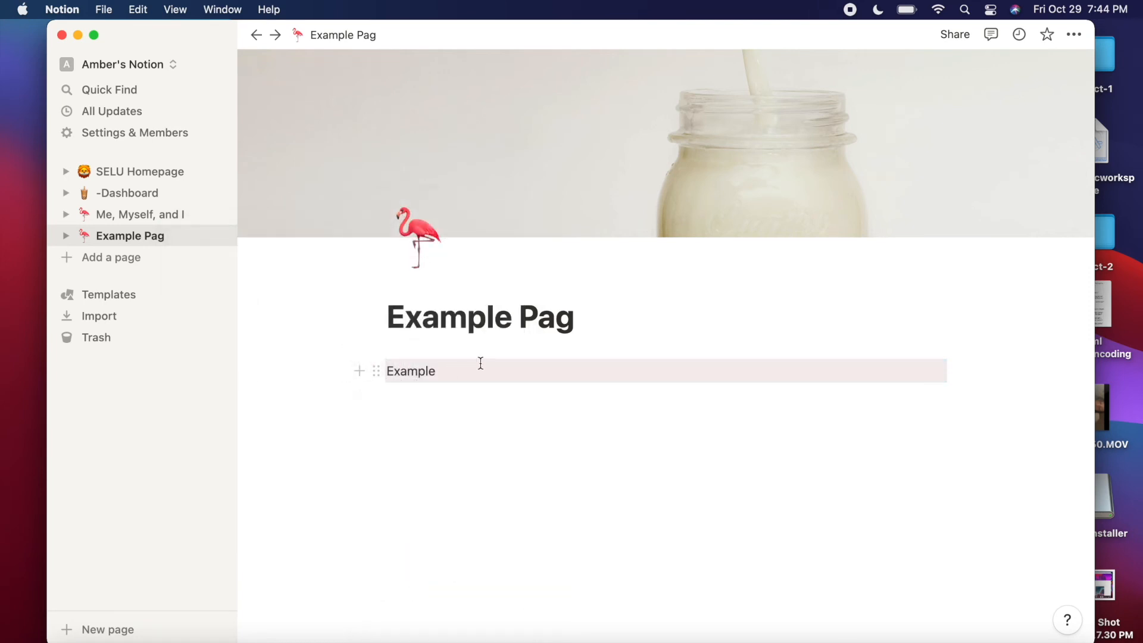
Step: Add a plain text line reading "Middle" directly below the "Example" line
left_click(359, 372)
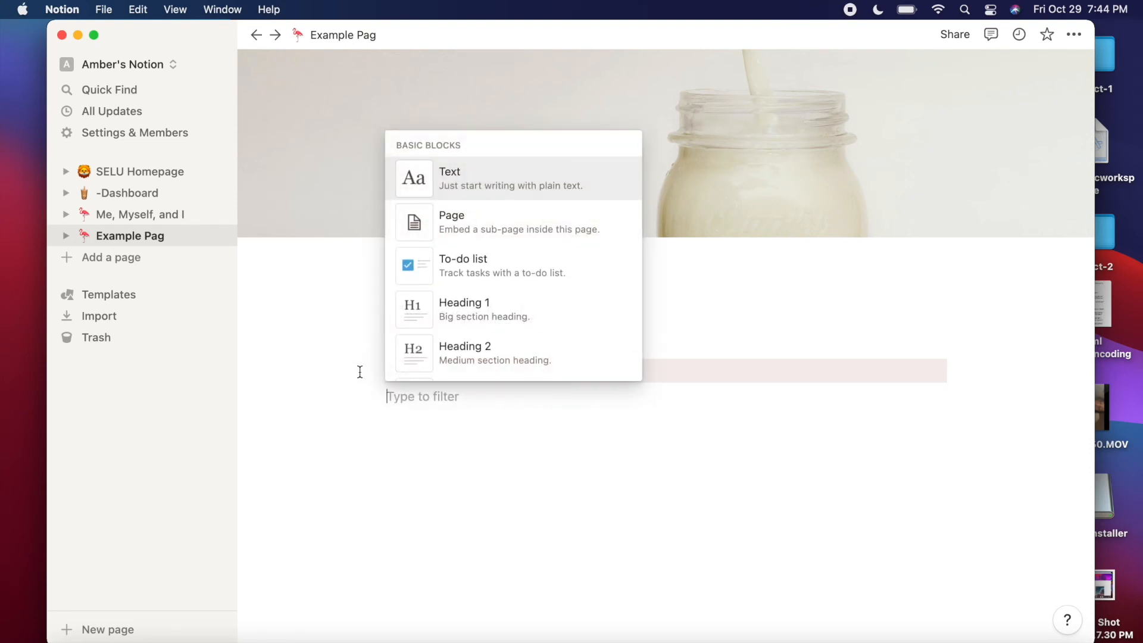
key("Escape")
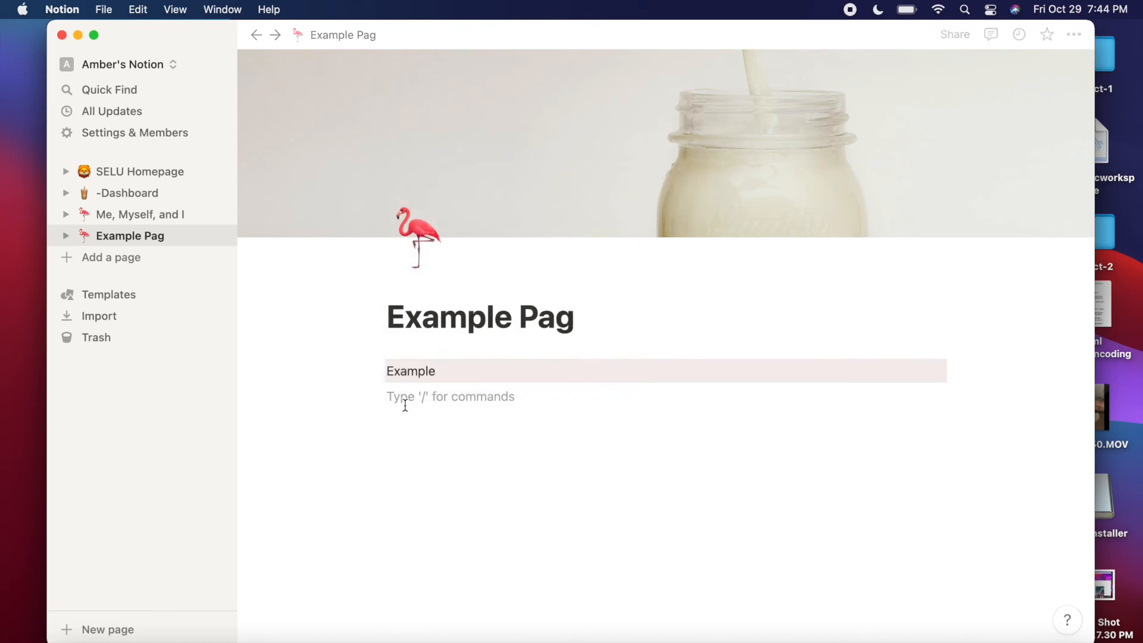
type("Middle")
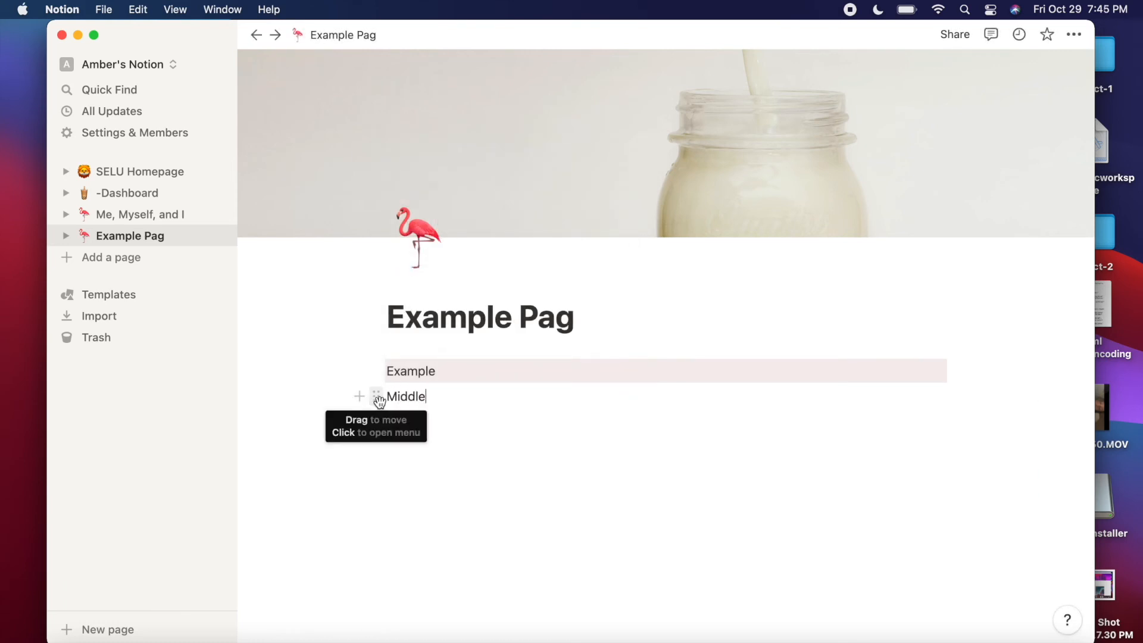
Step: Give the "Middle" line a gray background and move it beside the "Example" line as a second column
left_click(378, 400)
mouse_move(267, 490)
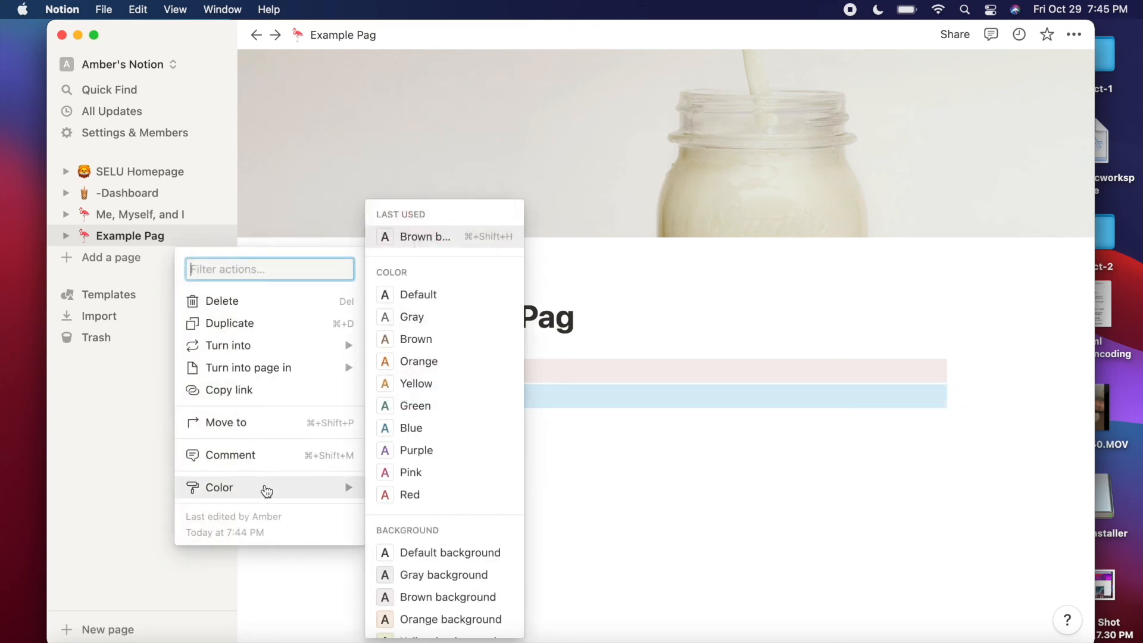
left_click(408, 576)
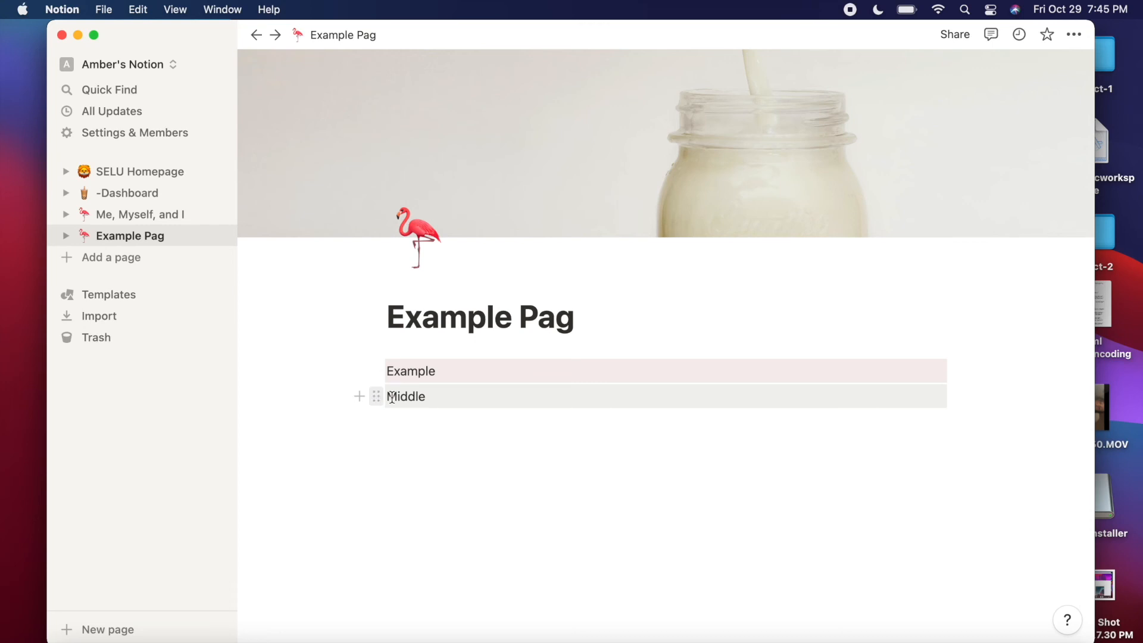
left_click_drag(376, 412, 955, 373)
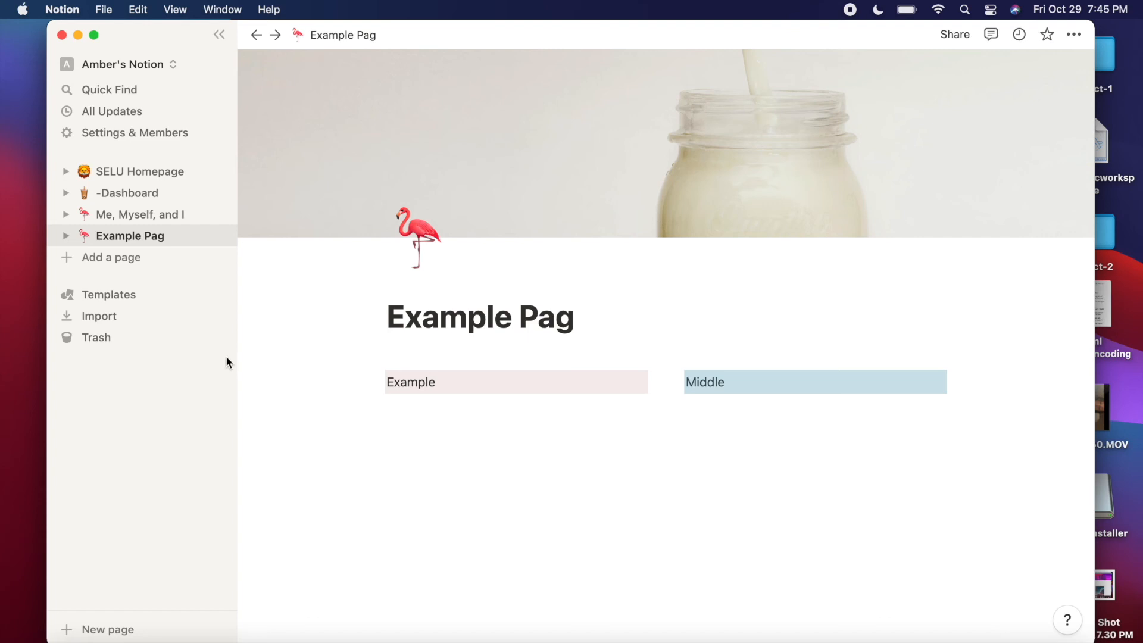
Step: Preview the Personal Home and Quick Note templates and look through the template categories, then close the gallery without using one
left_click(140, 298)
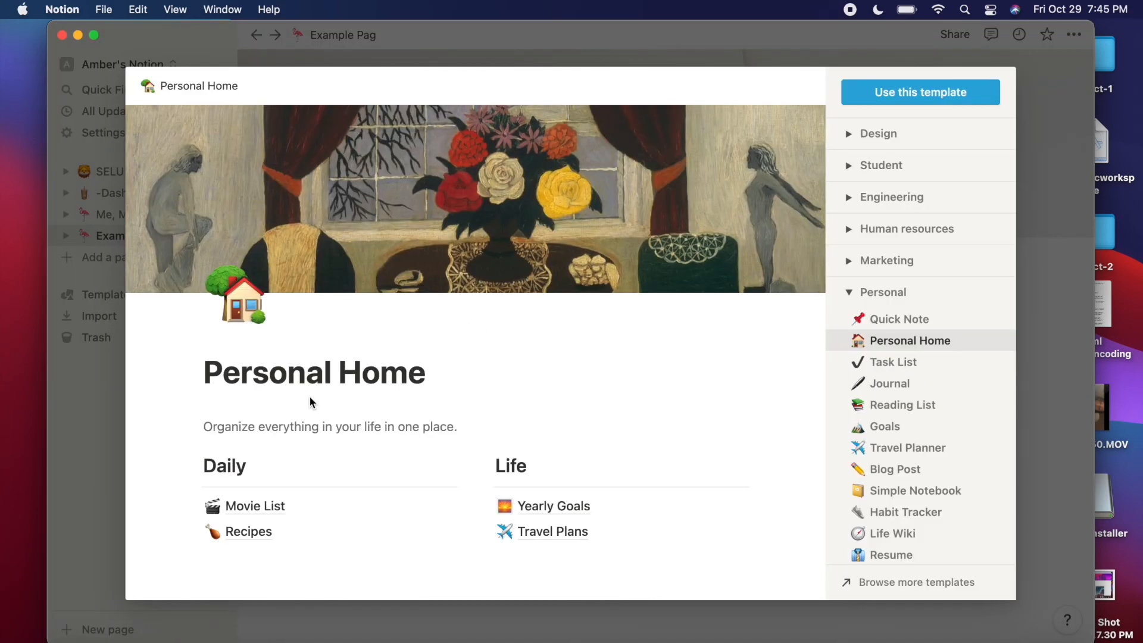
scroll(309, 395, "down", 3)
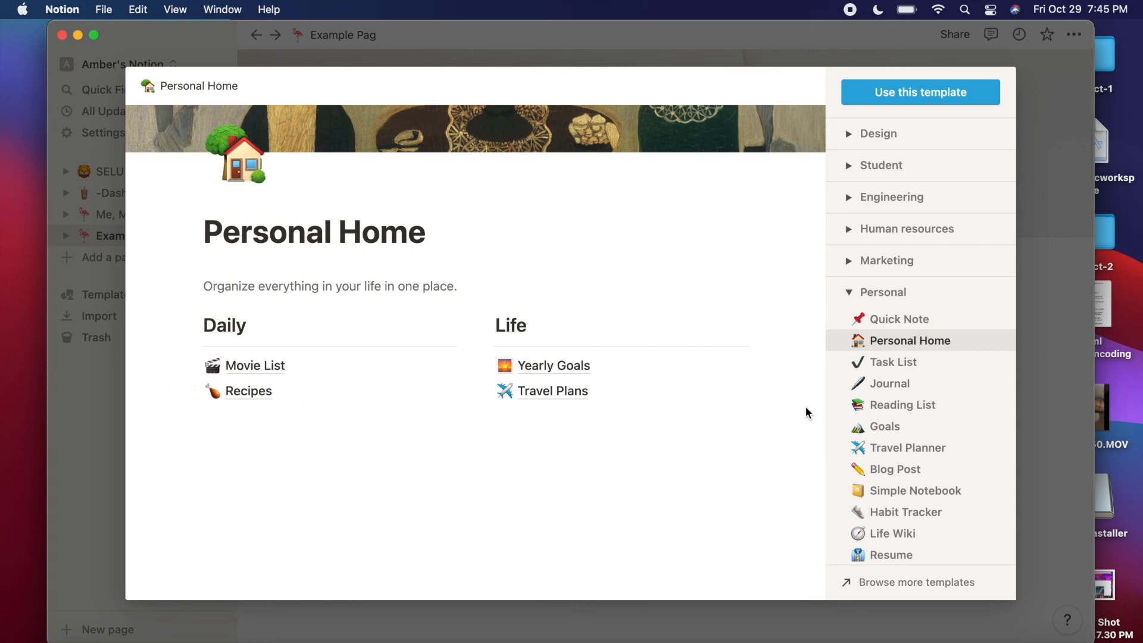
left_click(925, 322)
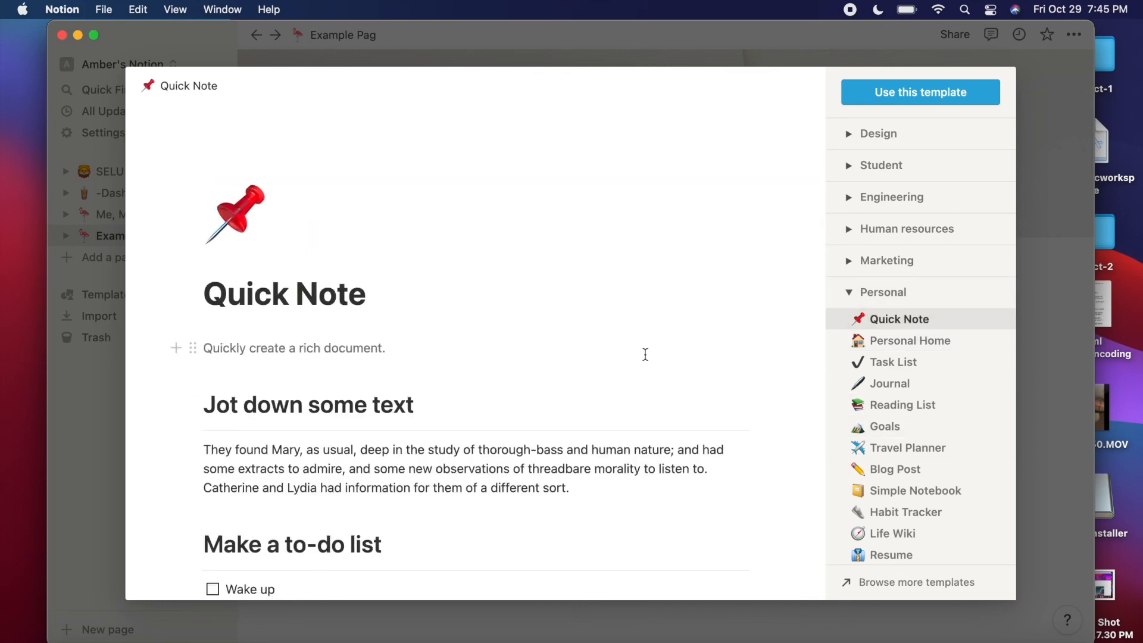
scroll(644, 357, "down", 15)
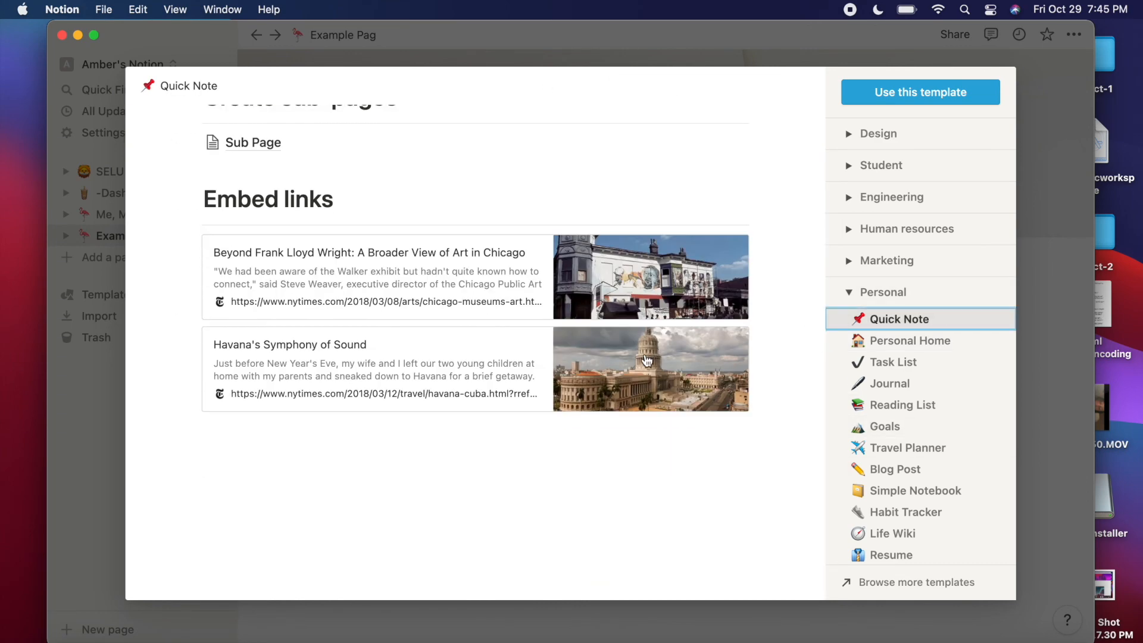
scroll(952, 393, "down", 5)
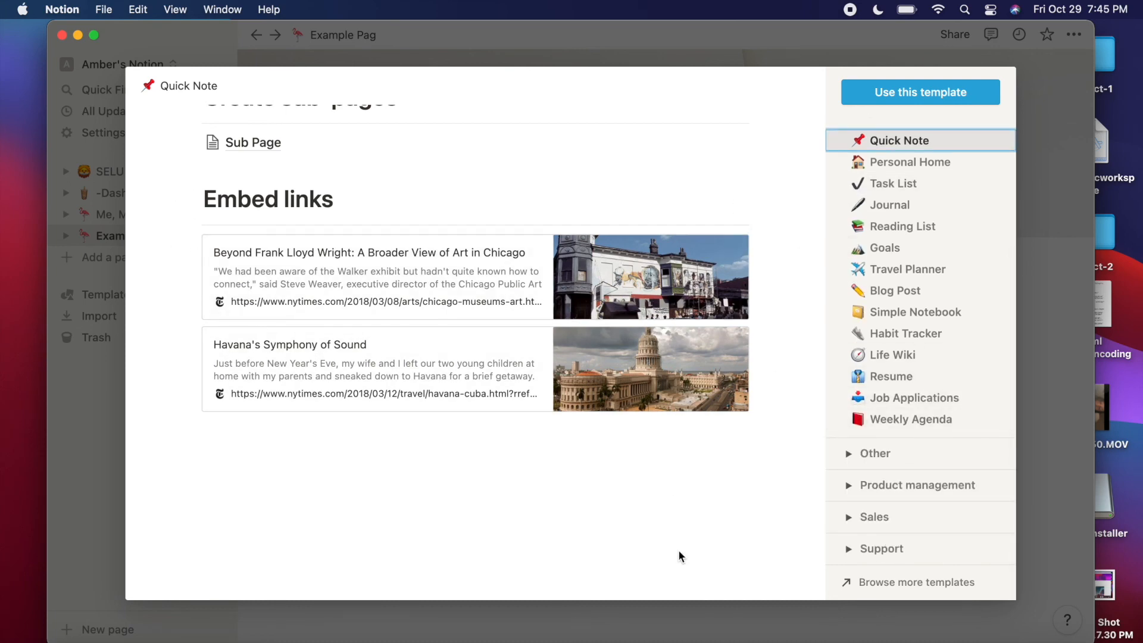
scroll(680, 555, "up", 15)
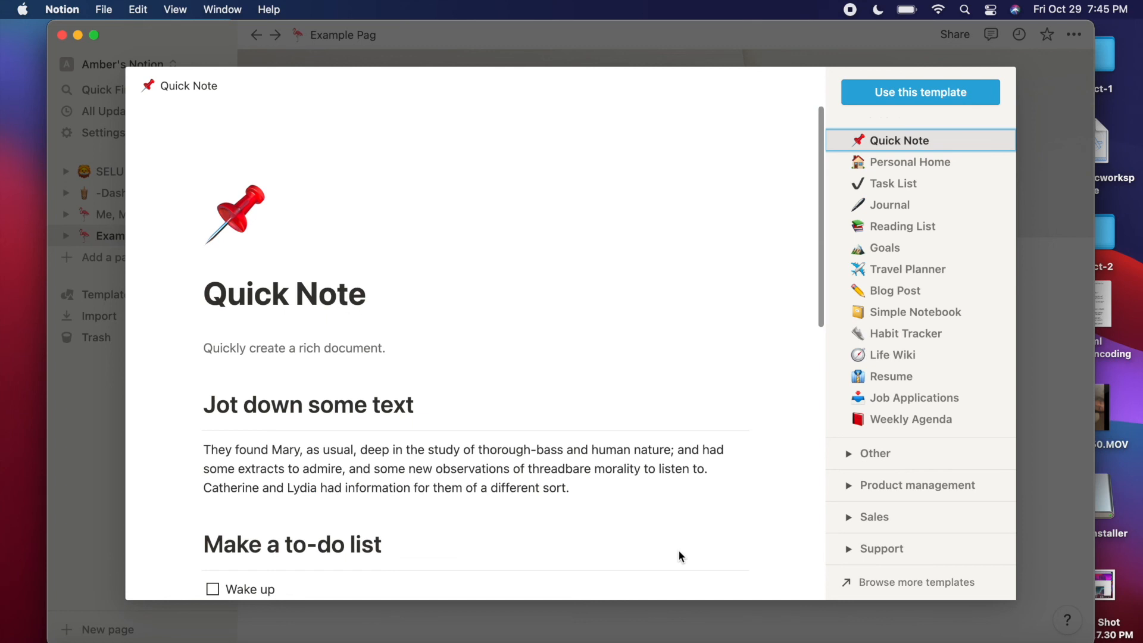
left_click(76, 439)
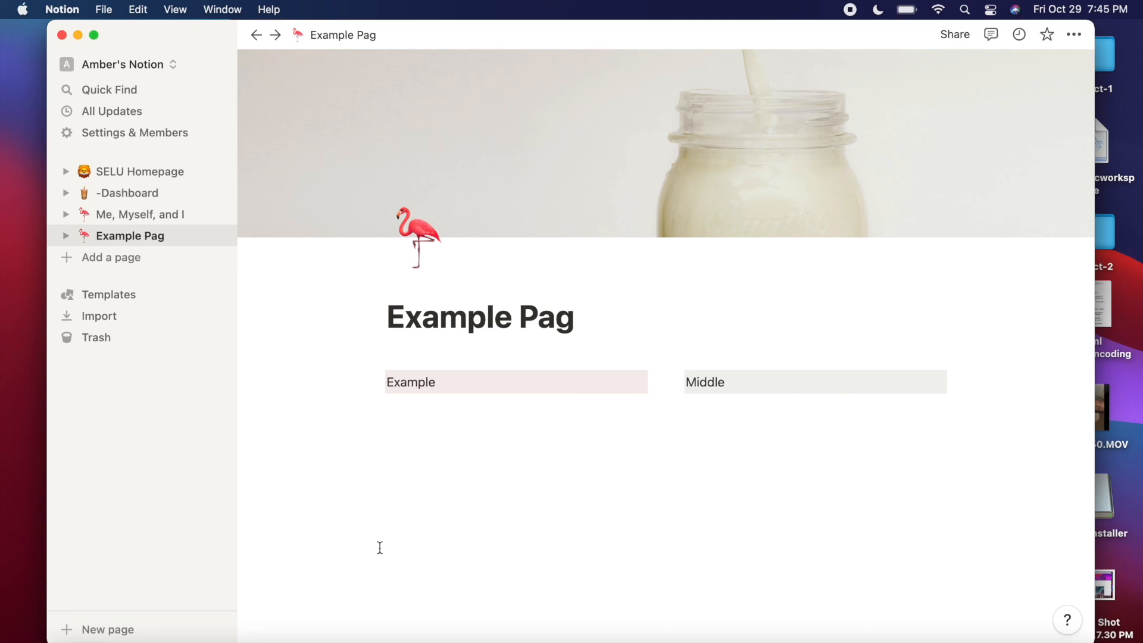
key("super+shift+5")
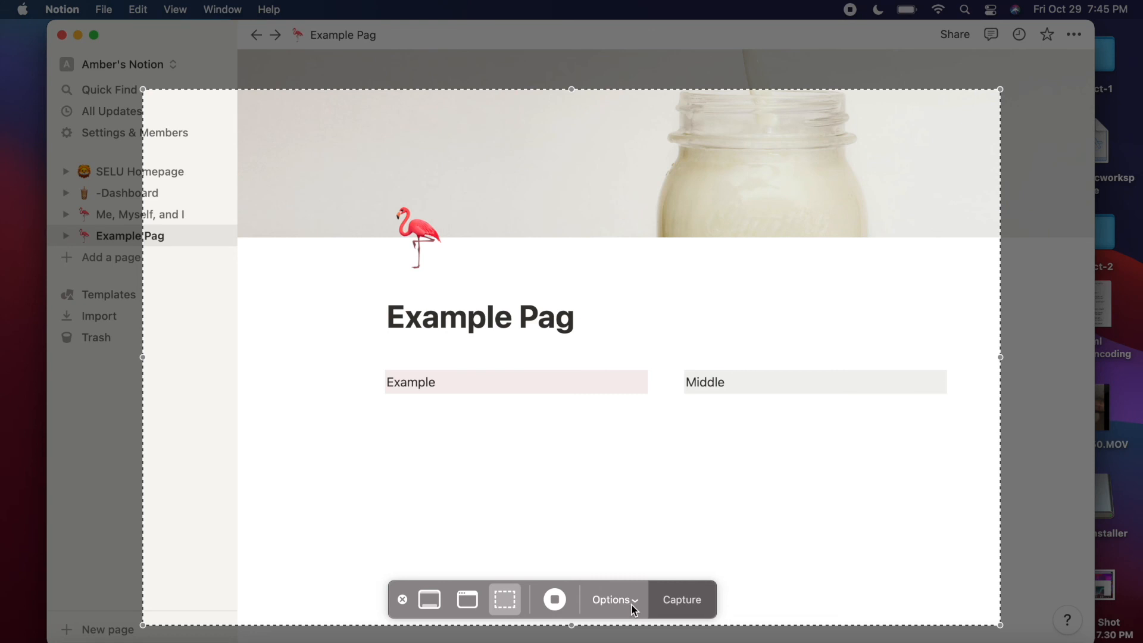
left_click(563, 603)
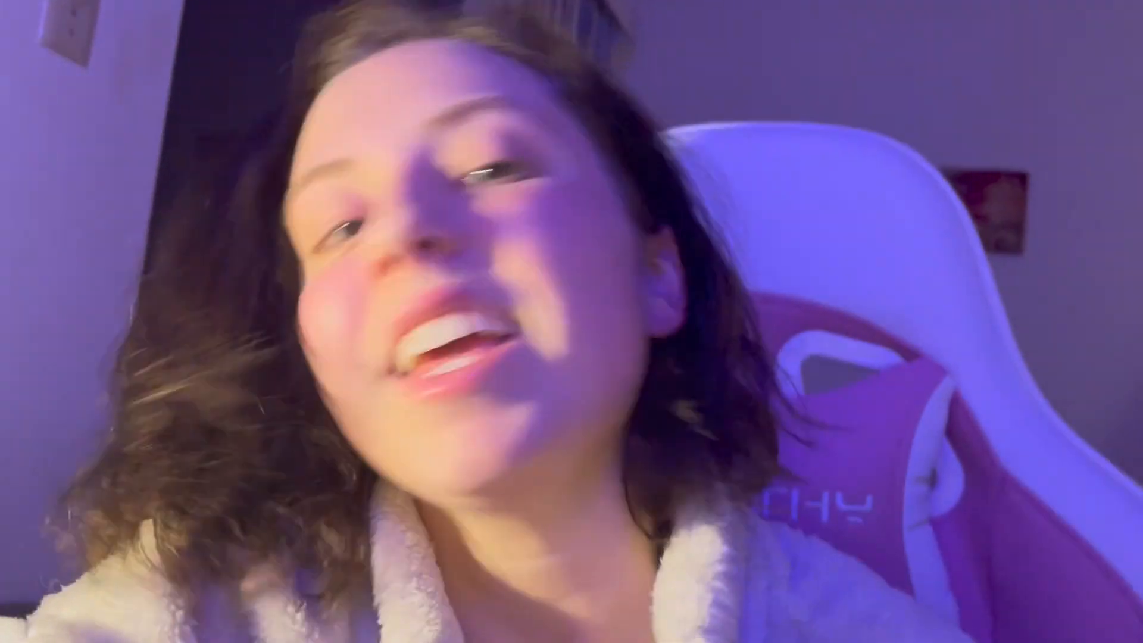